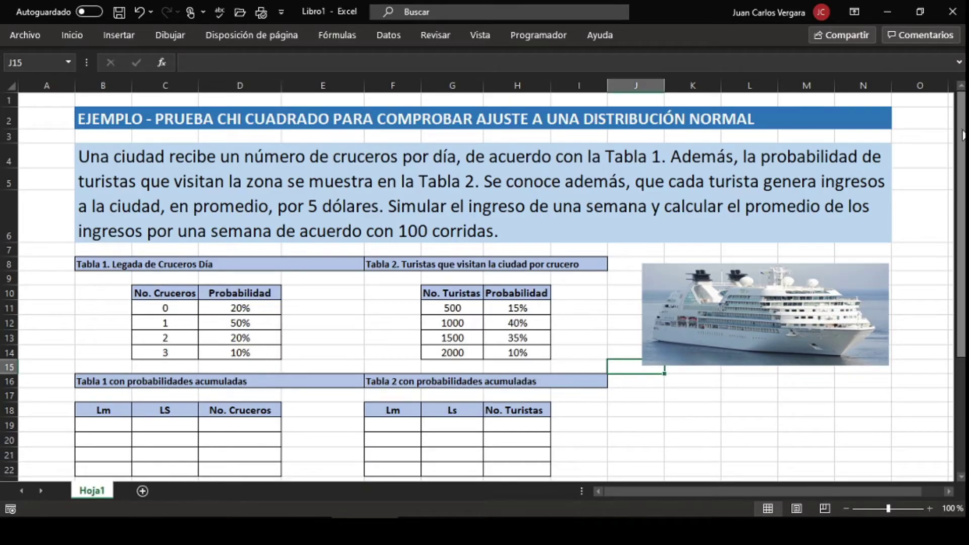
# Step: In the cumulative Tabla 1, enter 0% in B19 and the formula =B19+D11 in C19
pyautogui.moveTo(962, 132); pyautogui.dragTo(963, 189)
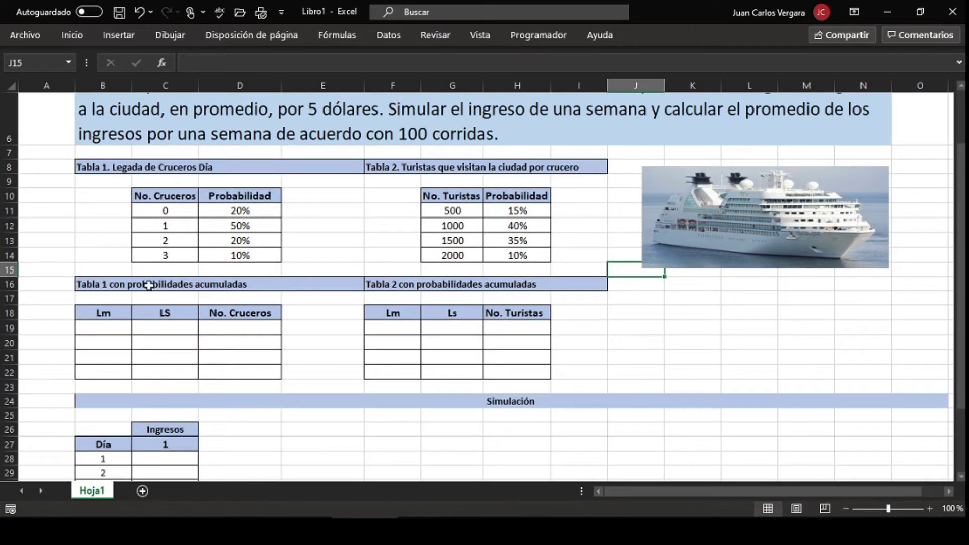
pyautogui.click(110, 329)
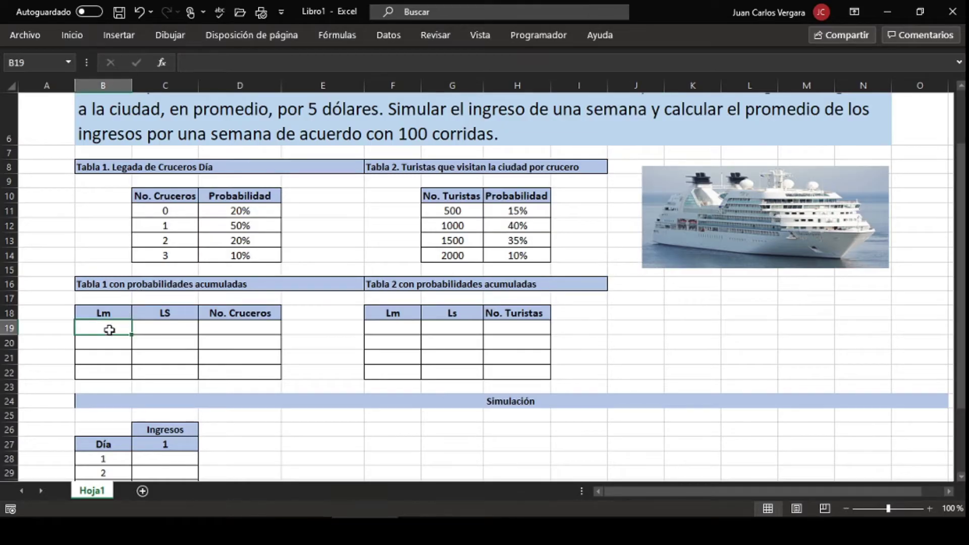
pyautogui.write('0%')
pyautogui.press('Tab')
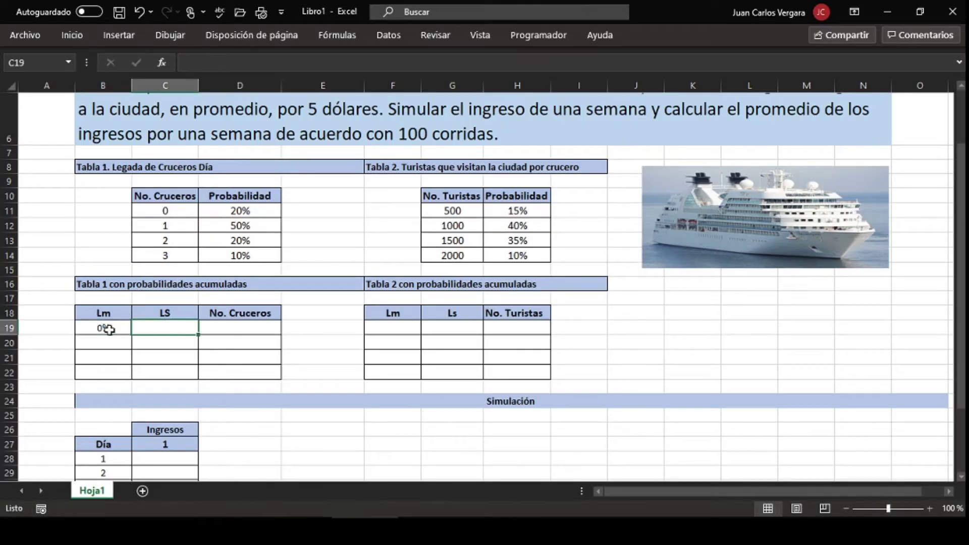
pyautogui.write('=')
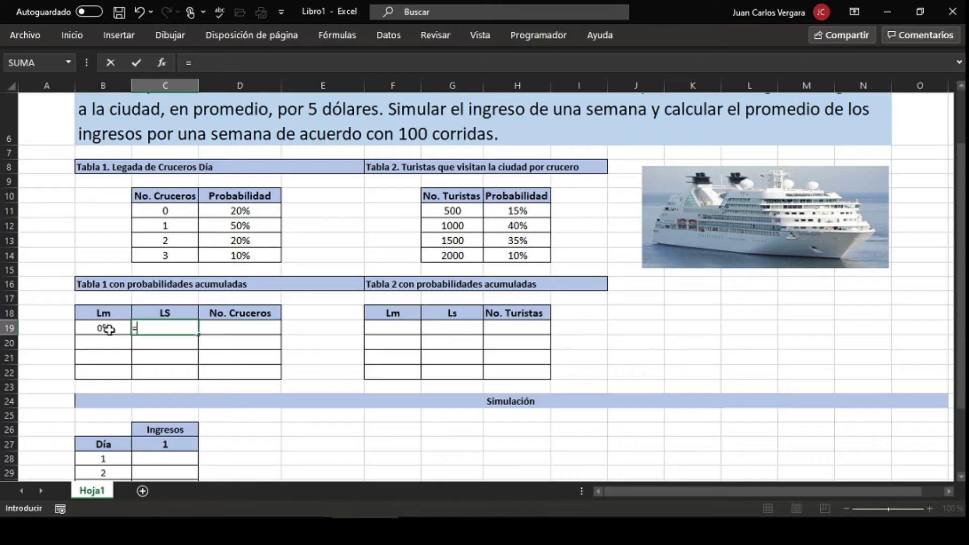
pyautogui.click(109, 329)
pyautogui.write('+')
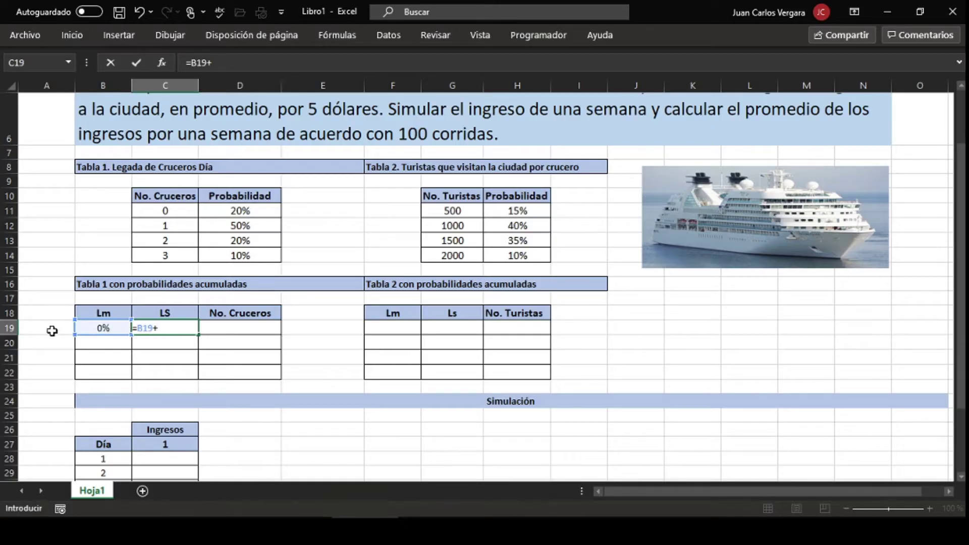
pyautogui.click(233, 210)
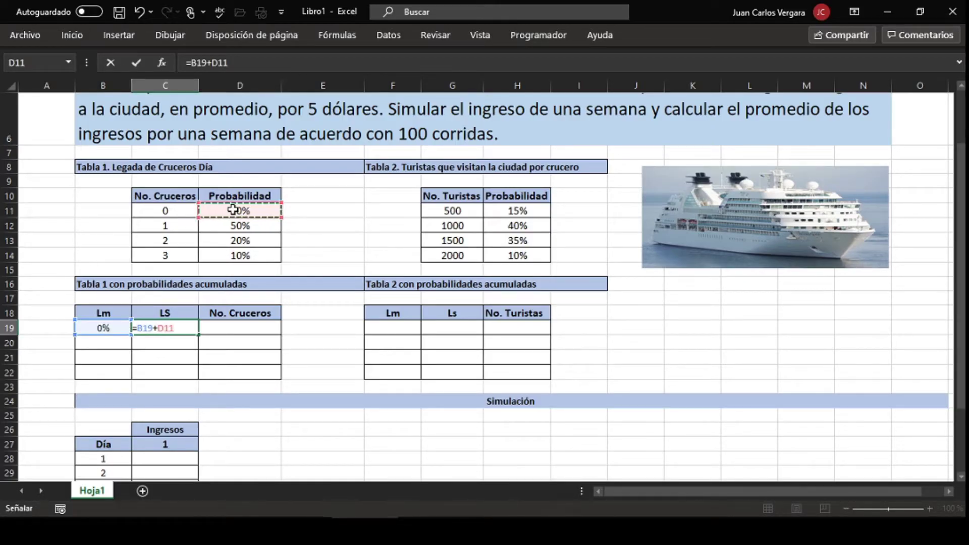
pyautogui.press('Return')
# Step: Set B20 to =C19 and fill it down to B22, and fill the C19 formula down to C22
pyautogui.click(110, 341)
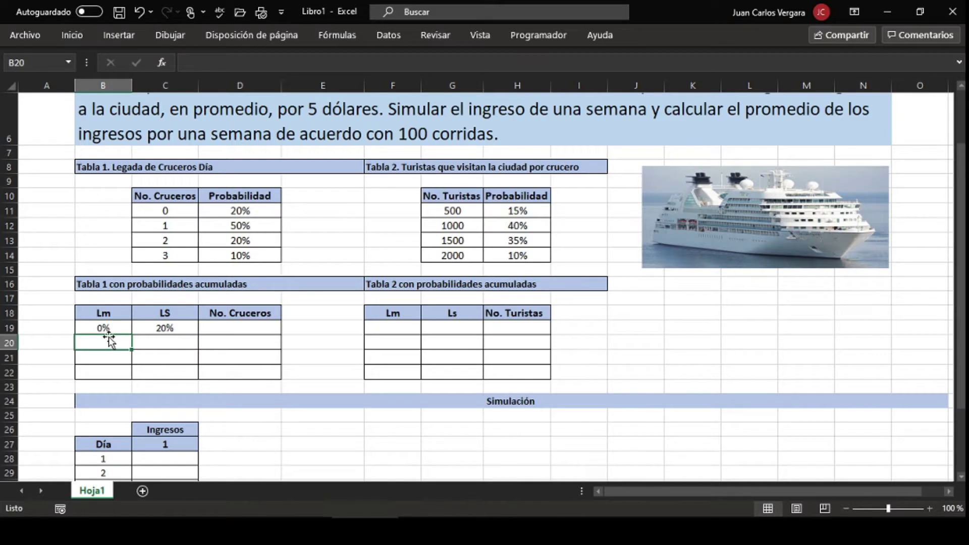
pyautogui.write('=')
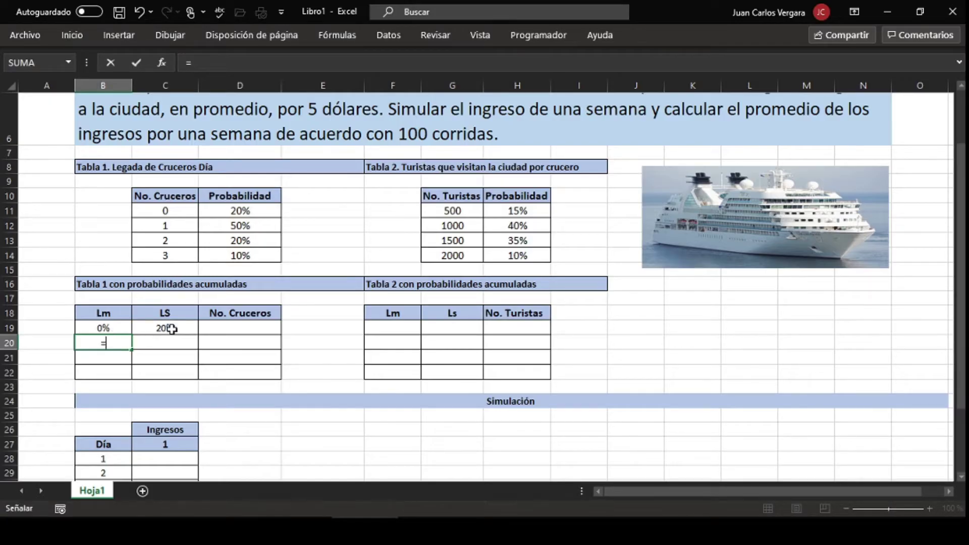
pyautogui.click(172, 329)
pyautogui.press('Return')
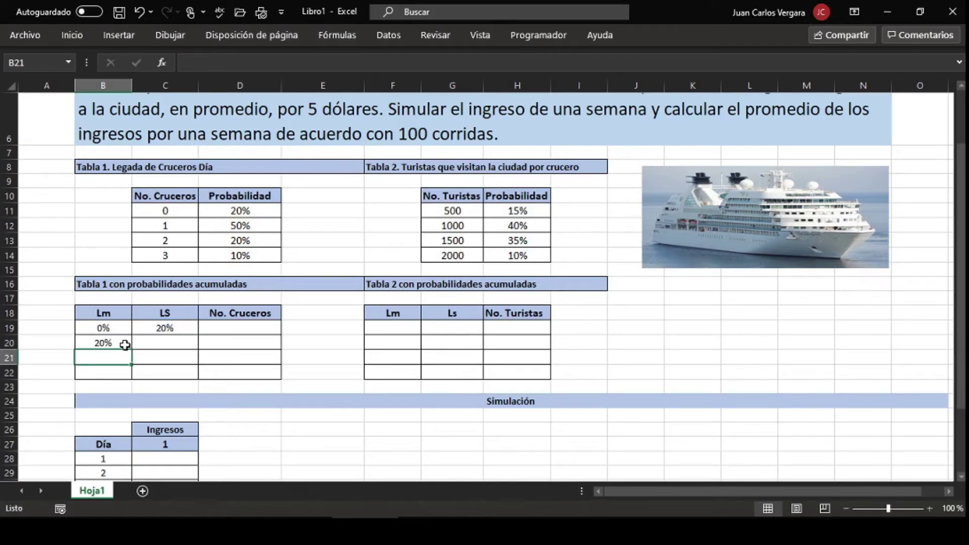
pyautogui.click(125, 345)
pyautogui.moveTo(132, 350); pyautogui.dragTo(136, 379)
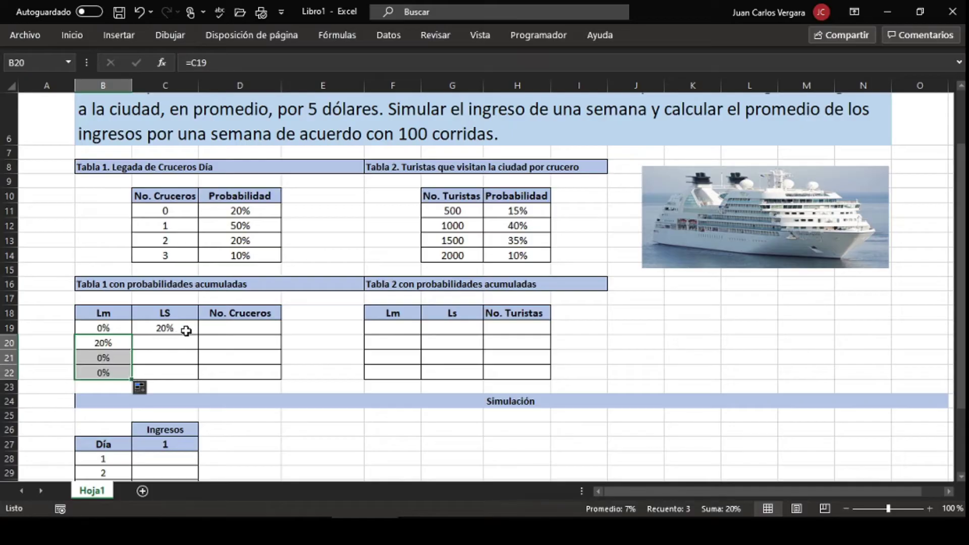
pyautogui.click(186, 330)
pyautogui.moveTo(198, 335); pyautogui.dragTo(196, 374)
pyautogui.click(164, 372)
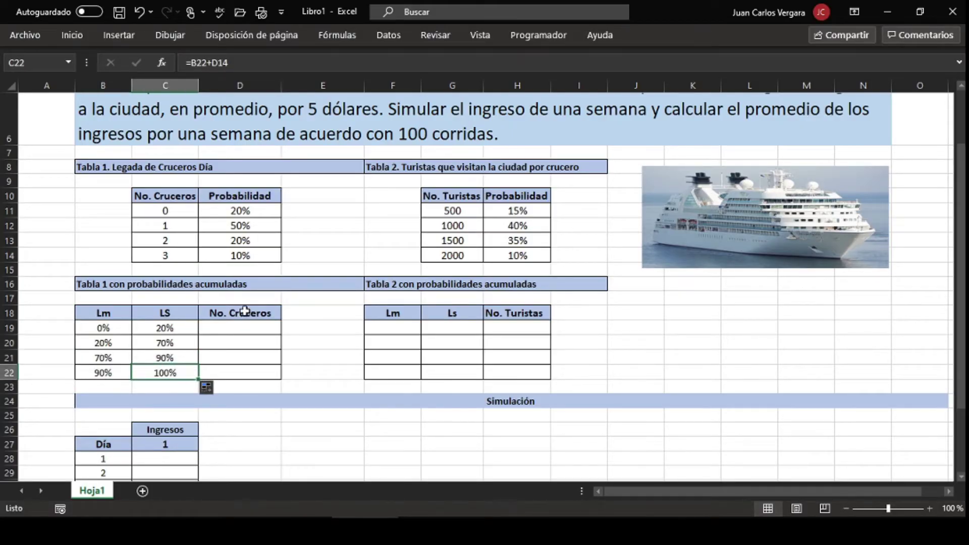
# Step: Fill the No. Cruceros column of the cumulative table by setting D19 to =C11 and copying it down to D22
pyautogui.click(246, 329)
pyautogui.write('=')
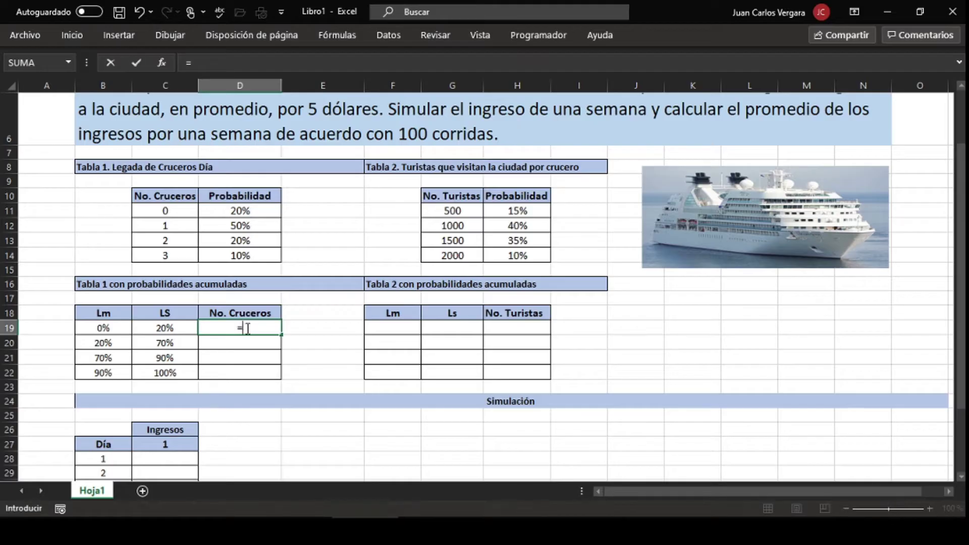
pyautogui.click(174, 211)
pyautogui.press('Return')
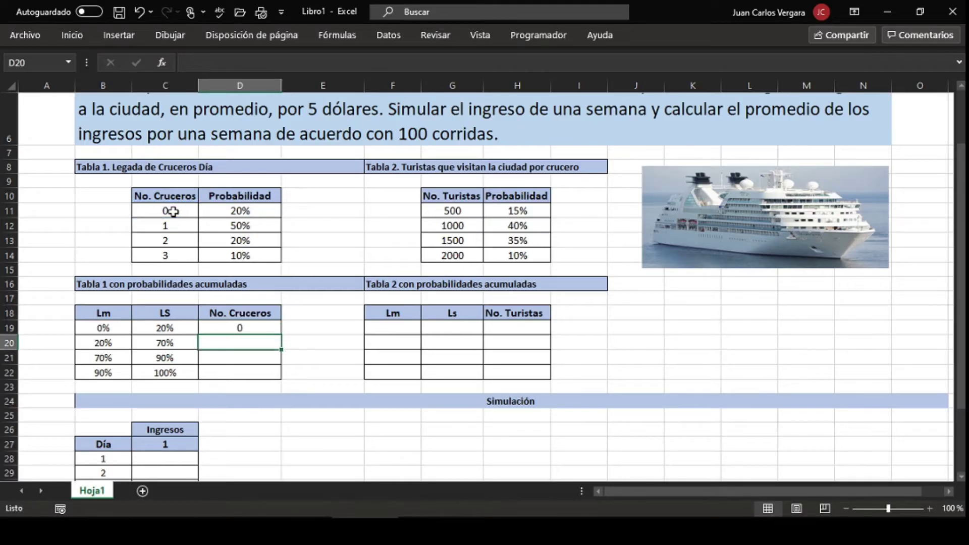
pyautogui.click(269, 328)
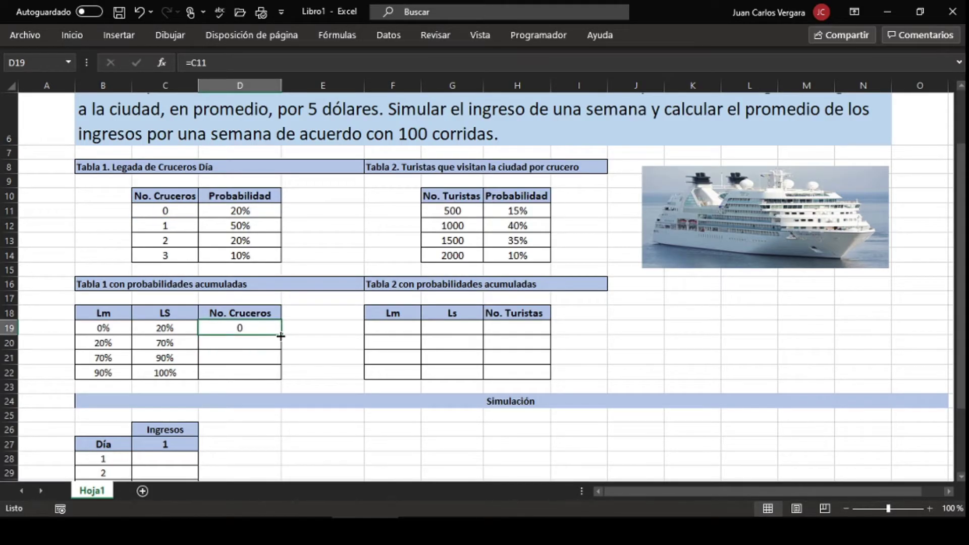
pyautogui.moveTo(281, 335); pyautogui.dragTo(281, 375)
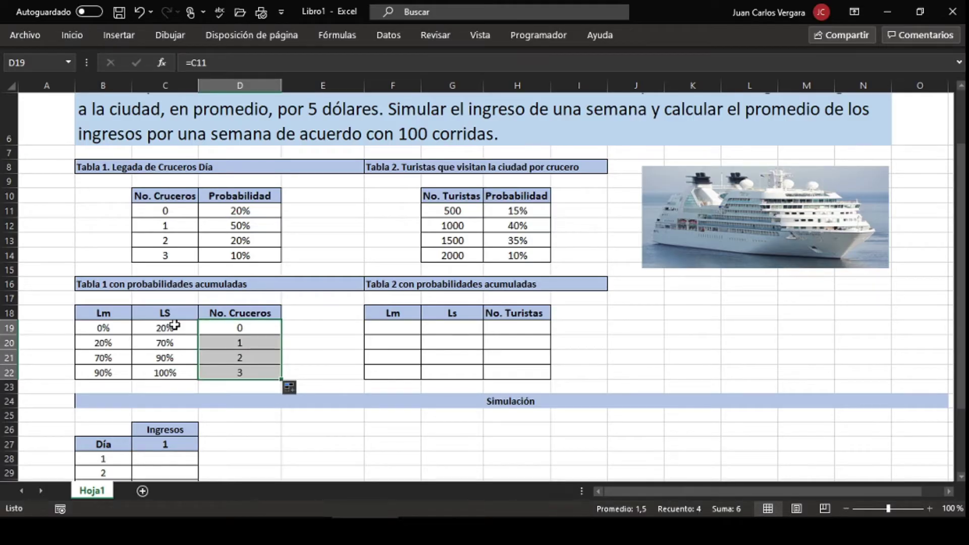
pyautogui.click(248, 329)
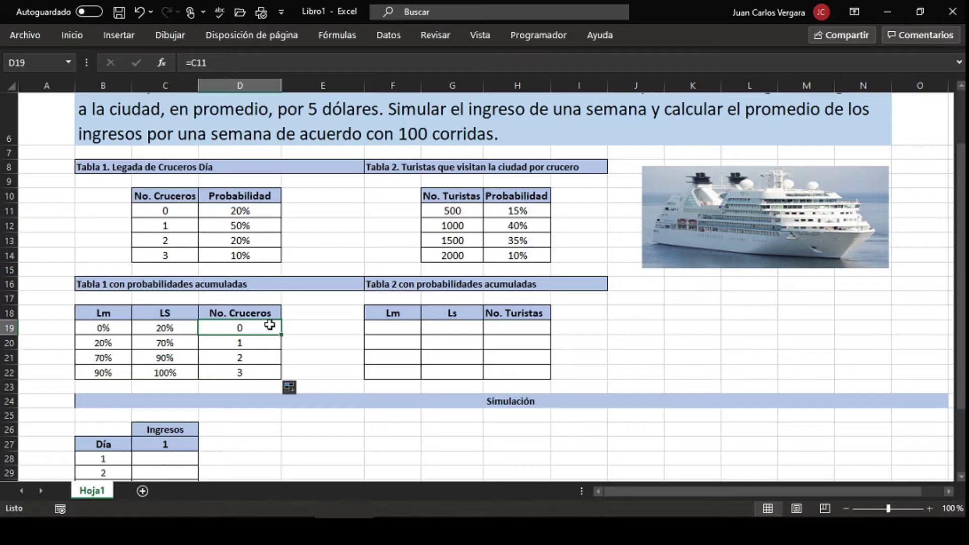
# Step: In the cumulative Tabla 2, enter 0% in F19 and the formula =H11+F19 in G19
pyautogui.click(385, 326)
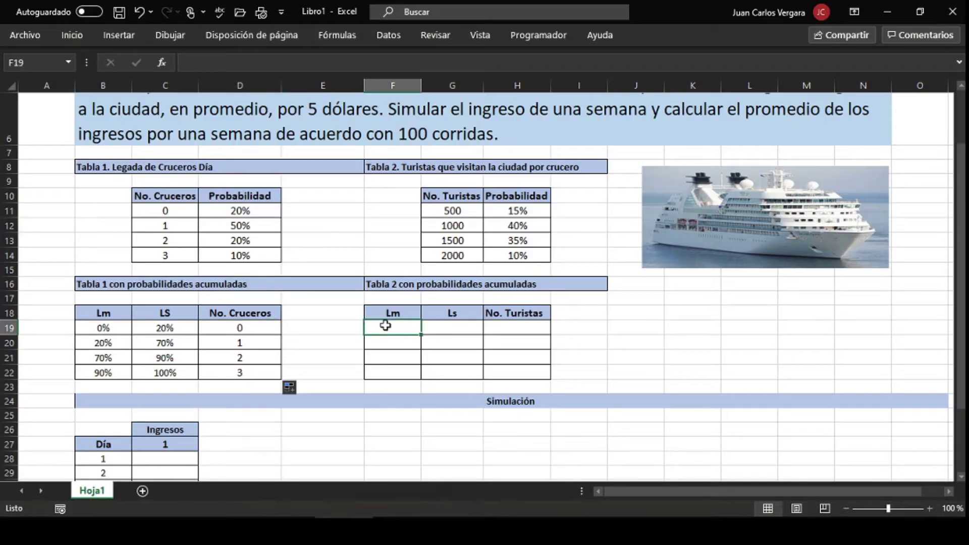
pyautogui.write('0%')
pyautogui.press('Tab')
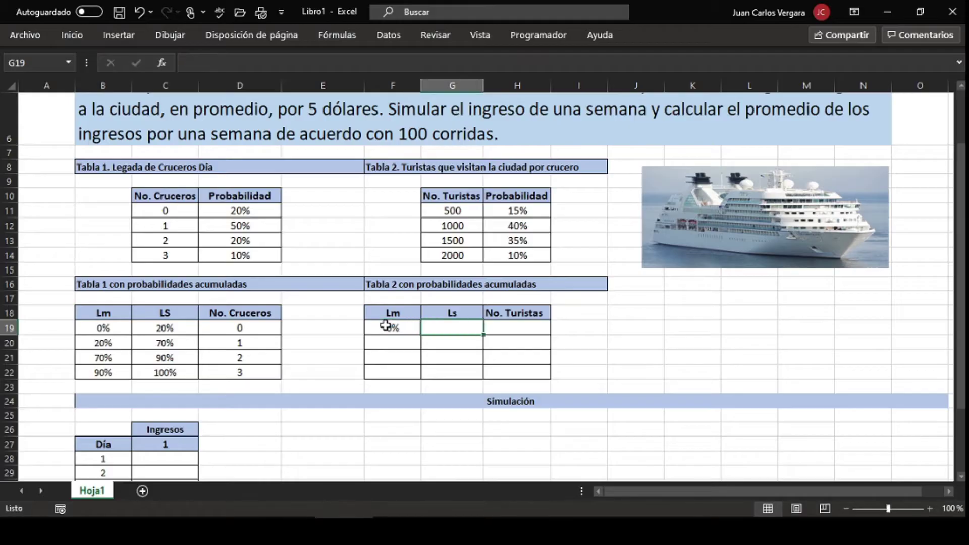
pyautogui.write('=')
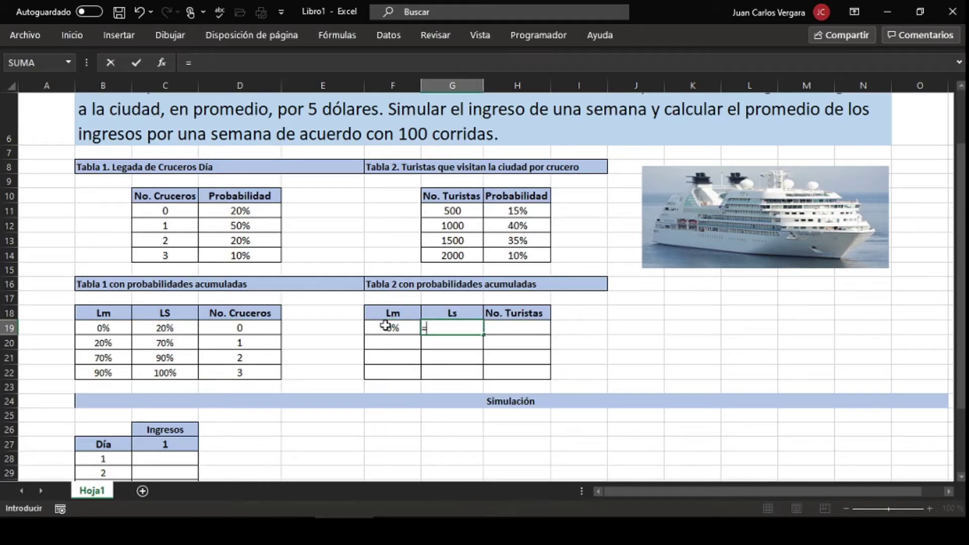
pyautogui.click(522, 211)
pyautogui.write('+')
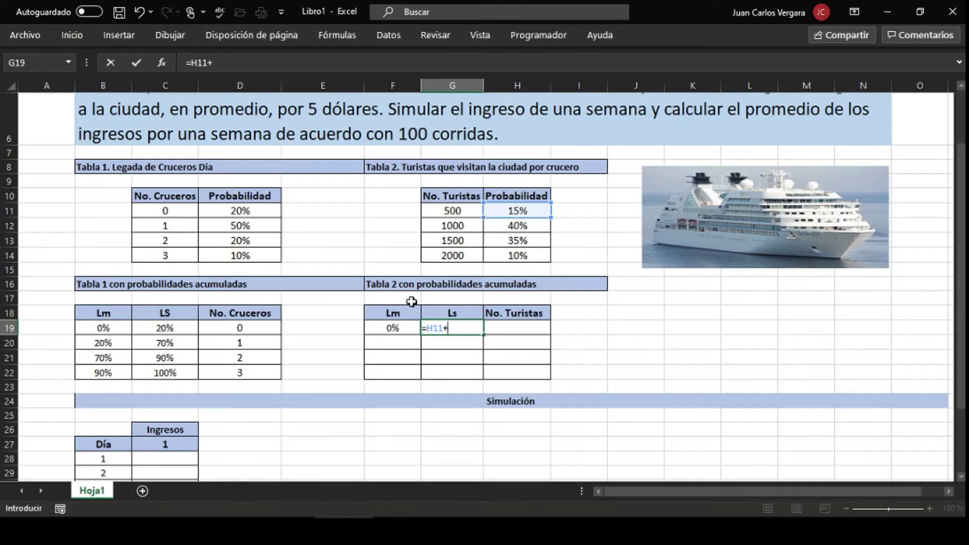
pyautogui.click(410, 328)
pyautogui.press('Return')
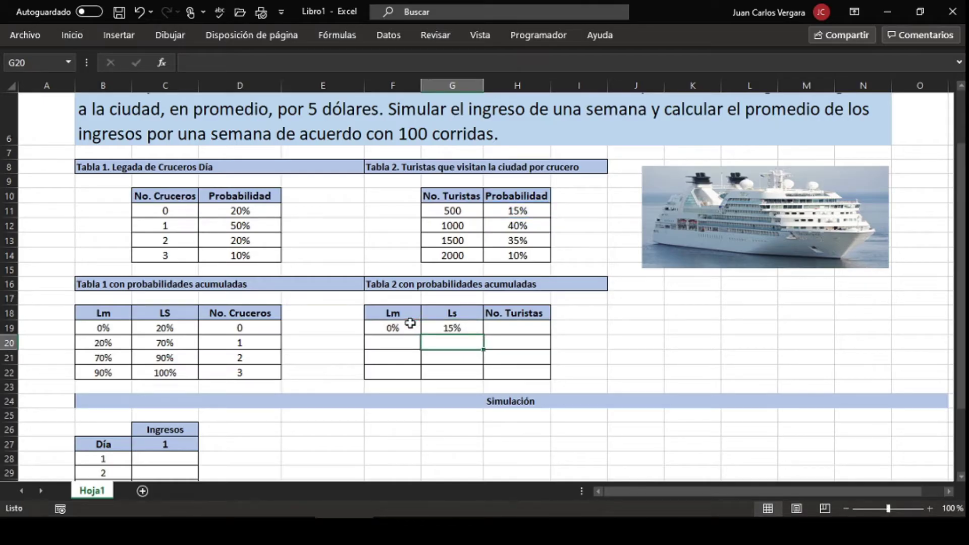
# Step: Set F20 to =G19 and fill it down to F22, and fill the G19 formula down to G22
pyautogui.press('Left')
pyautogui.write('=')
pyautogui.press('Right')
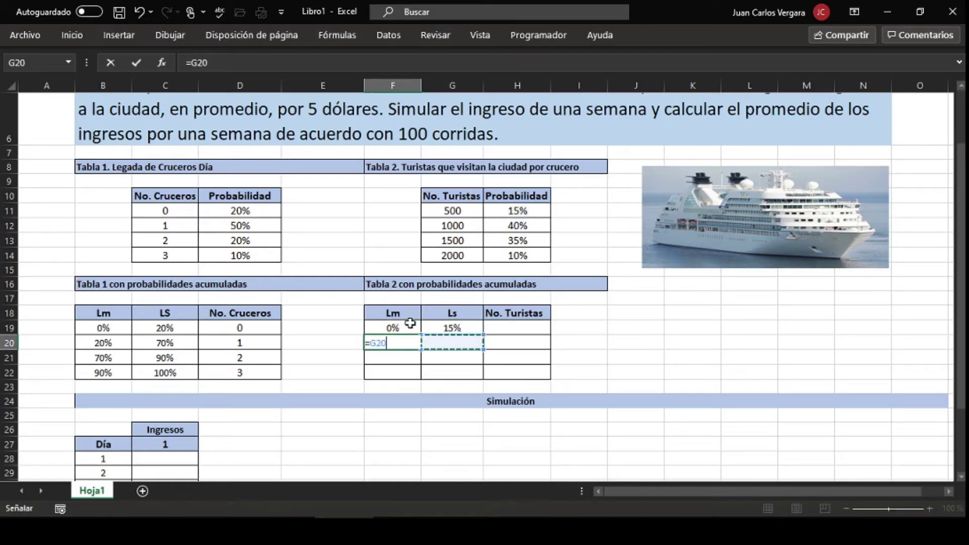
pyautogui.press('Up')
pyautogui.press('Return')
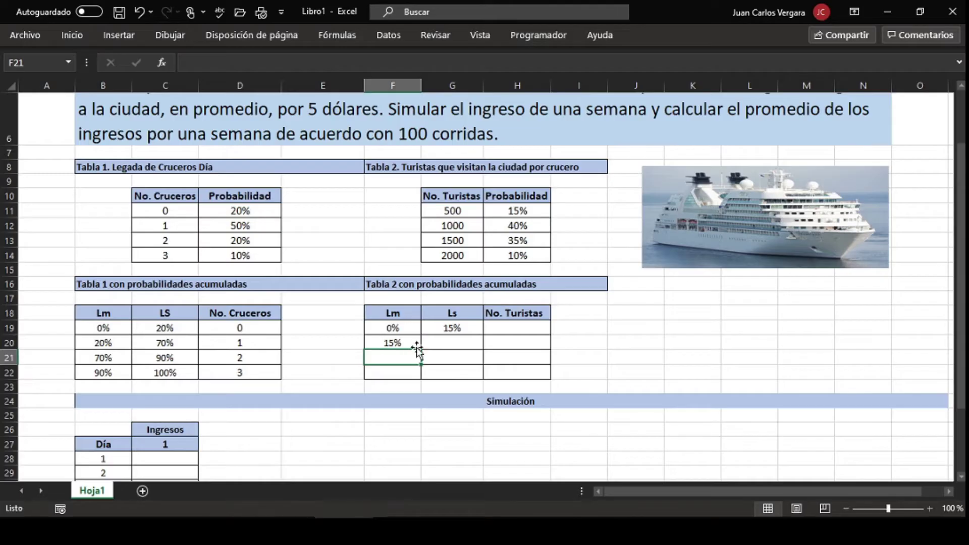
pyautogui.click(416, 347)
pyautogui.moveTo(421, 351); pyautogui.dragTo(420, 376)
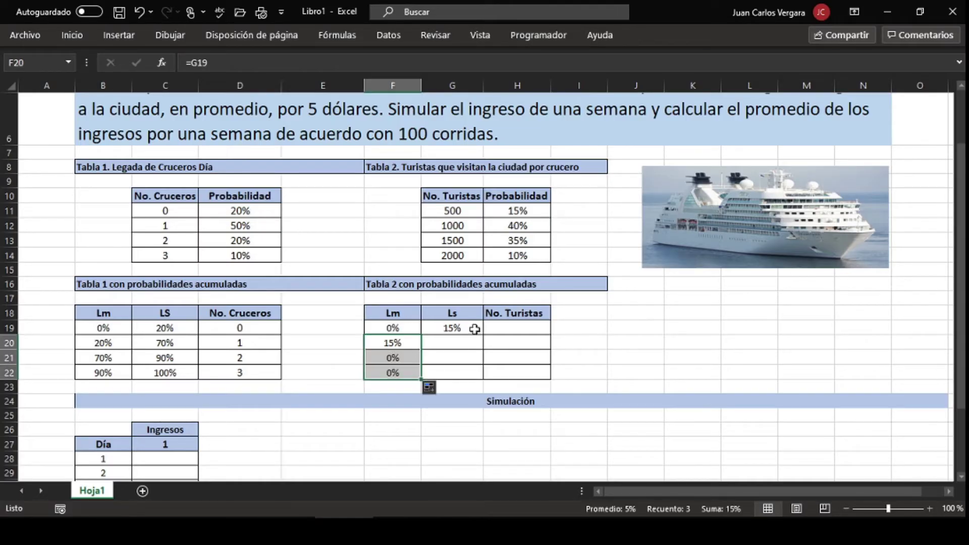
pyautogui.click(475, 329)
pyautogui.moveTo(482, 335); pyautogui.dragTo(483, 375)
# Step: Fill the No. Turistas column of the cumulative table by setting H19 to =G11 and copying it down to H22
pyautogui.click(504, 329)
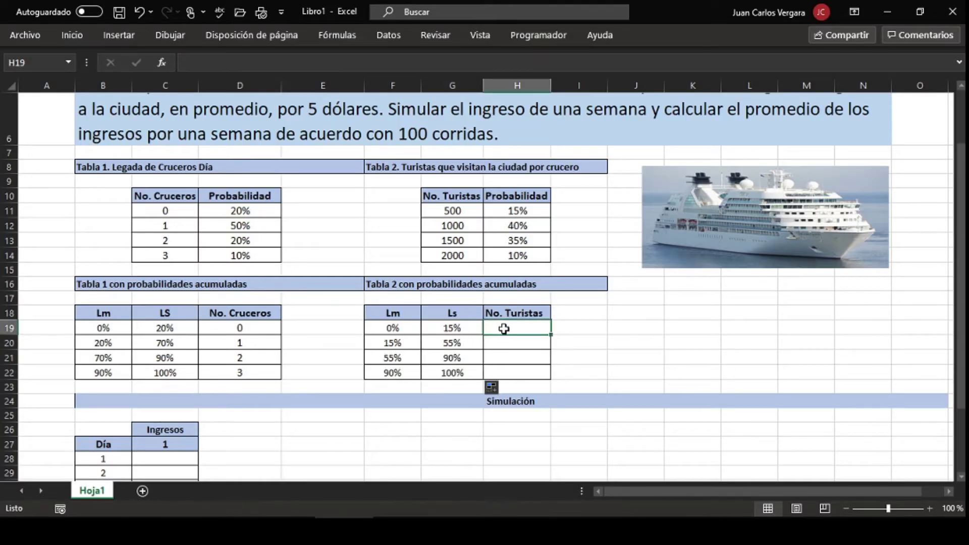
pyautogui.write('=')
pyautogui.click(511, 210)
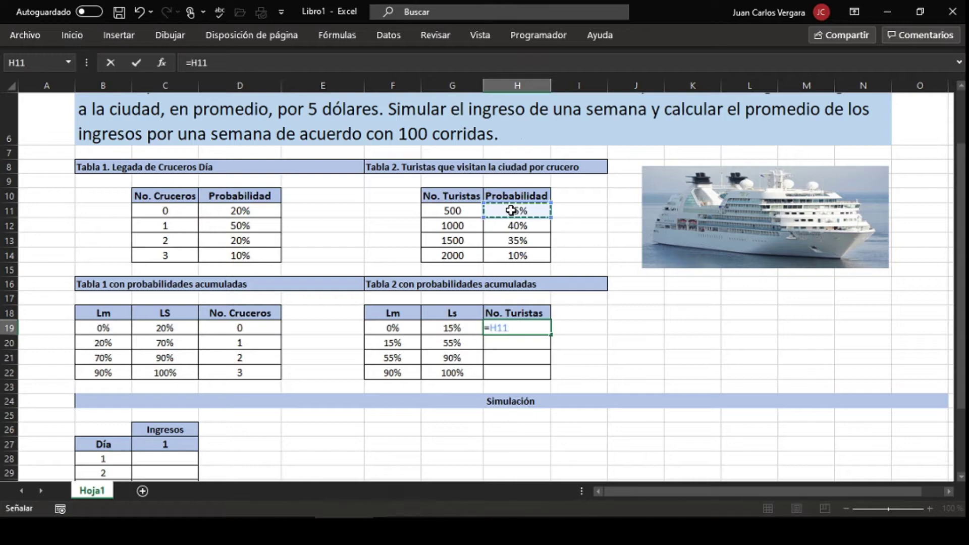
pyautogui.click(452, 211)
pyautogui.press('Return')
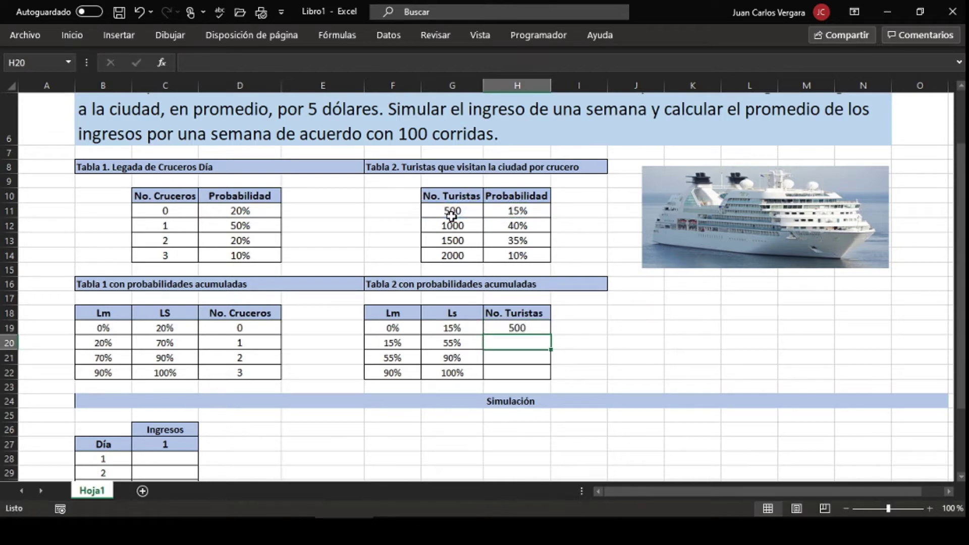
pyautogui.click(537, 328)
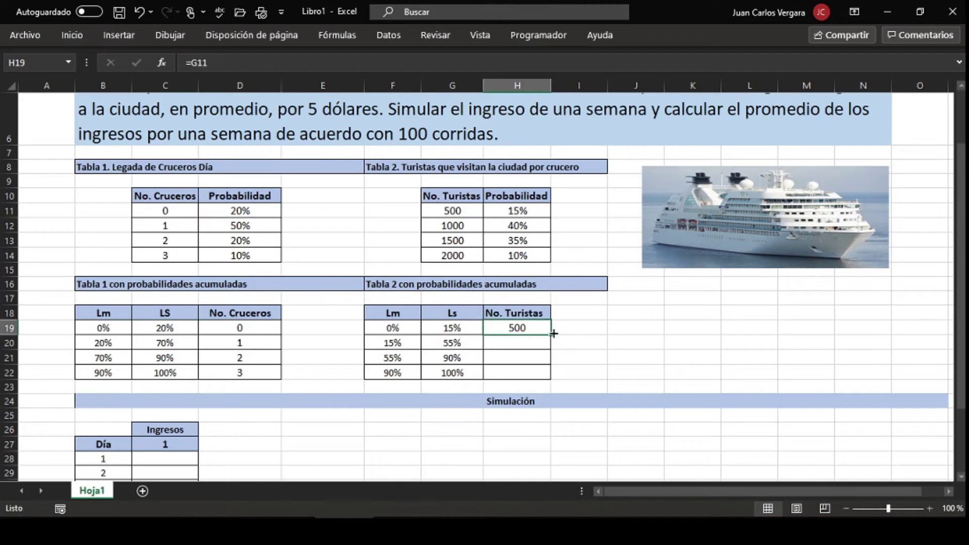
pyautogui.moveTo(554, 334); pyautogui.dragTo(560, 376)
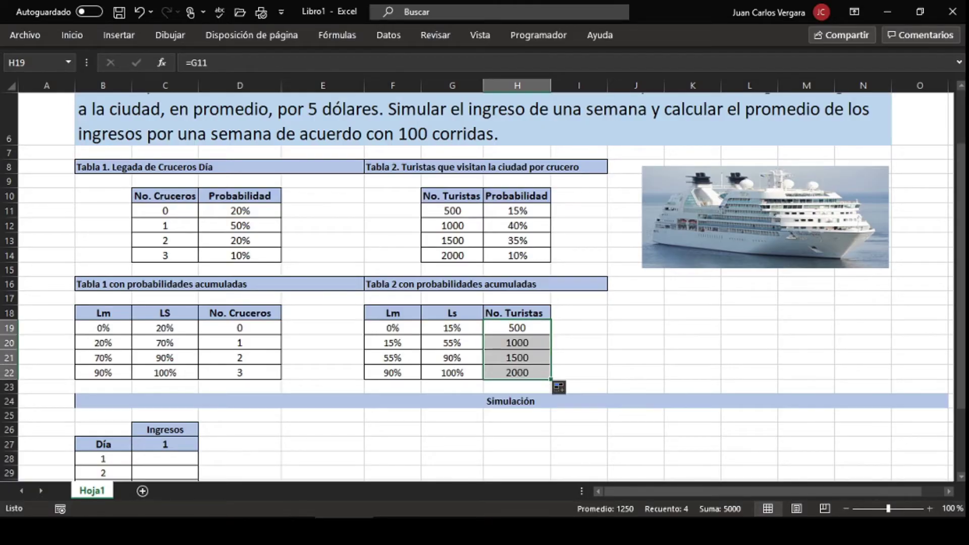
# Step: Enter the formula =BUSCARV(ALEATORIO();$B$19:$D$22;3) in C28 to simulate the number of cruises on day 1
pyautogui.moveTo(960, 285); pyautogui.dragTo(960, 347)
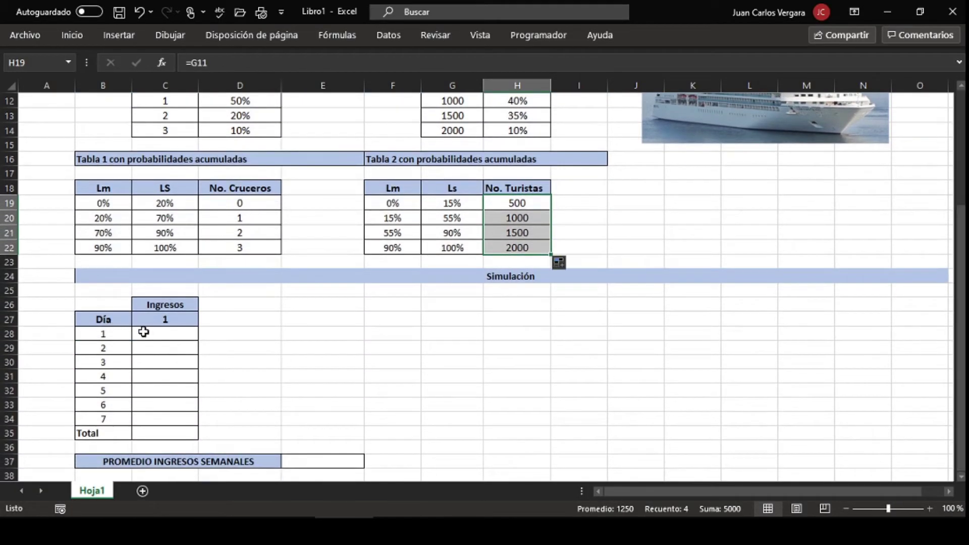
pyautogui.click(146, 333)
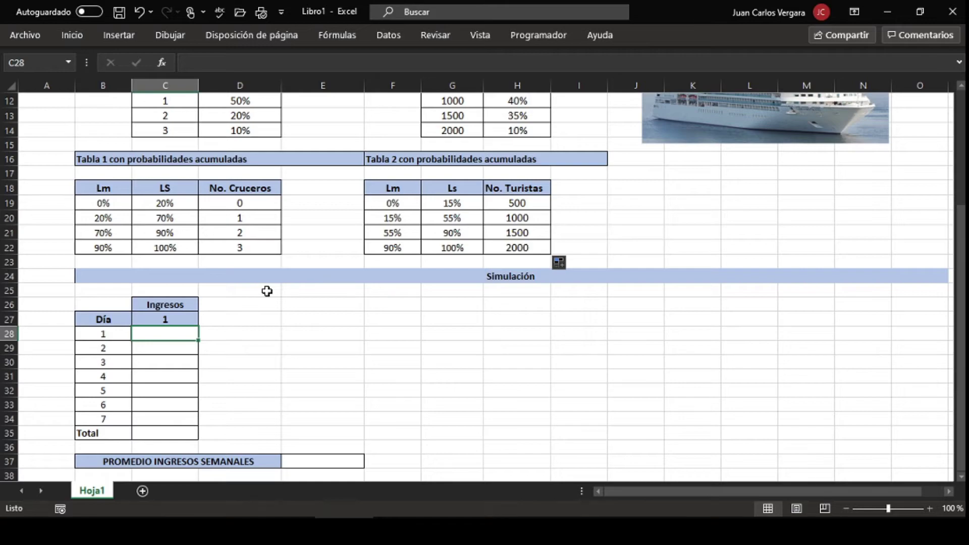
pyautogui.write('=')
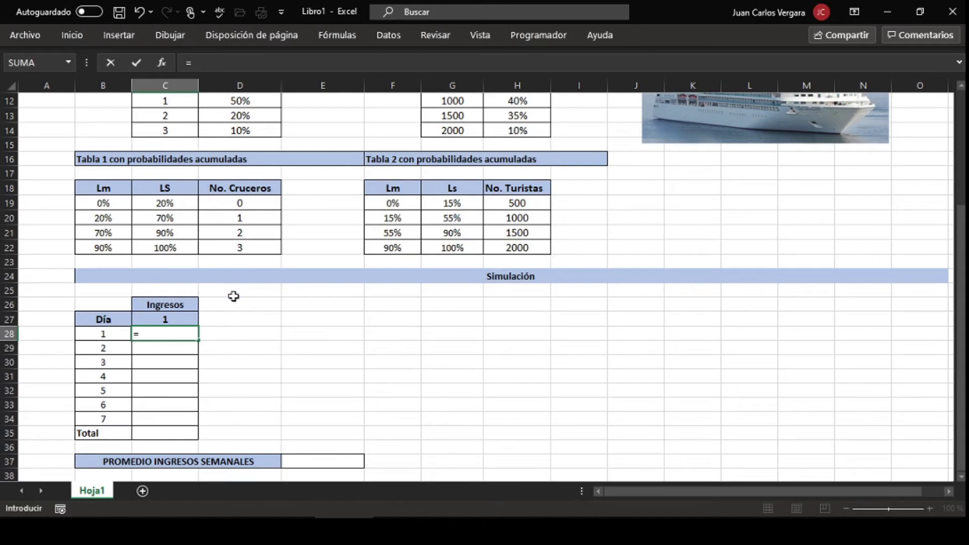
pyautogui.write('BUSCArv')
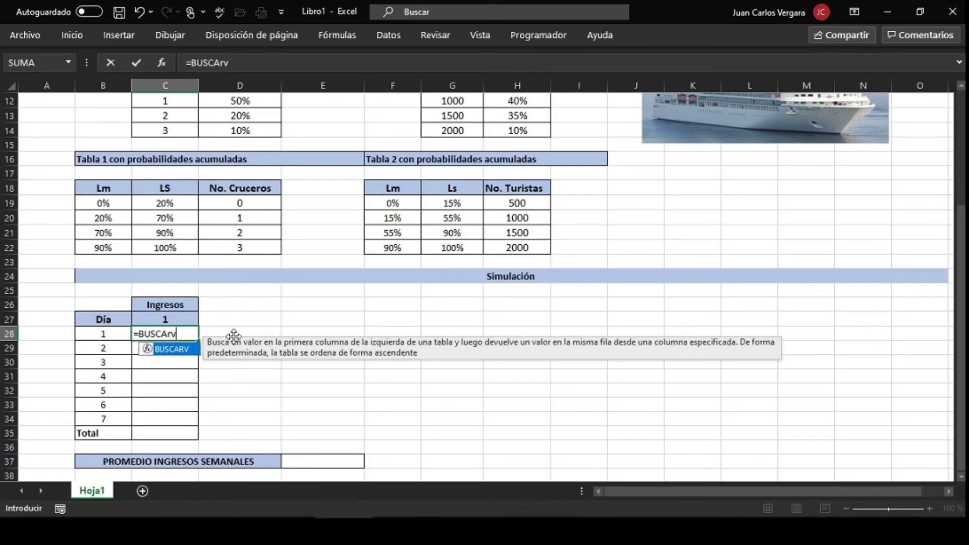
pyautogui.press('Tab')
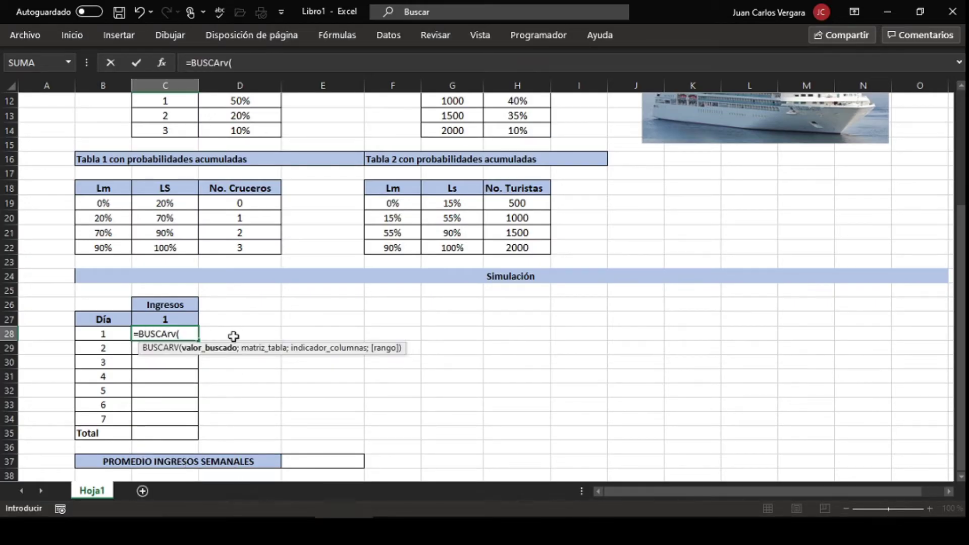
pyautogui.press('BackSpace')
pyautogui.press('BackSpace')
pyautogui.press('BackSpace')
pyautogui.write('rv')
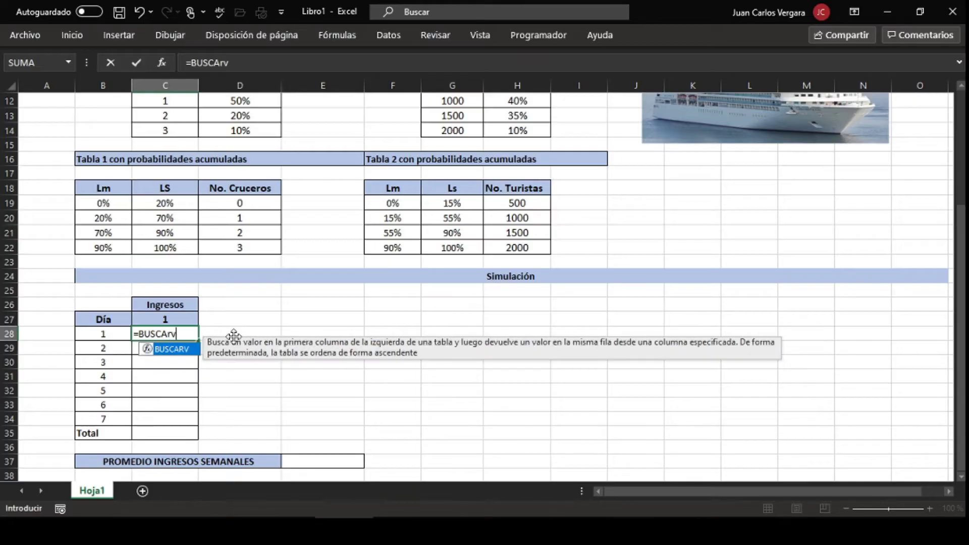
pyautogui.press('BackSpace')
pyautogui.press('BackSpace')
pyautogui.write('RV')
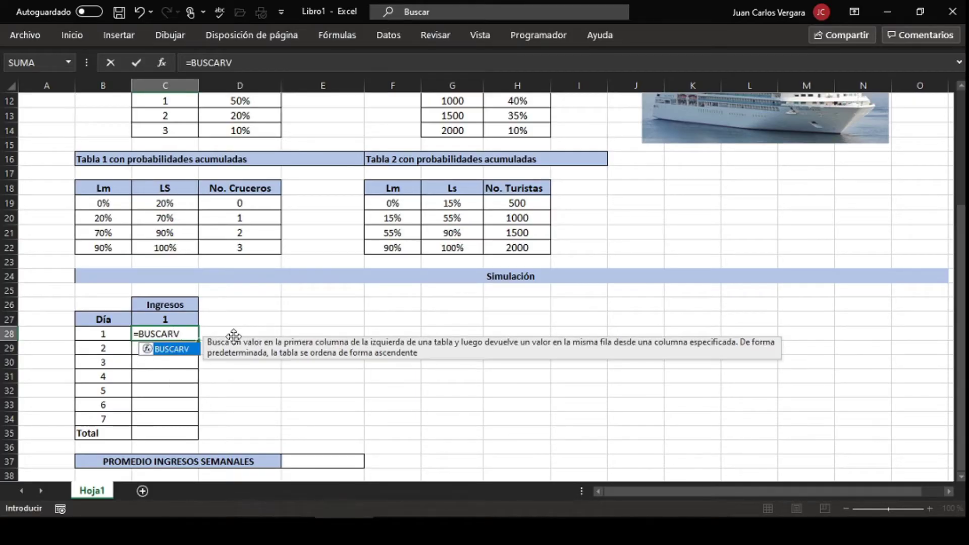
pyautogui.press('Tab')
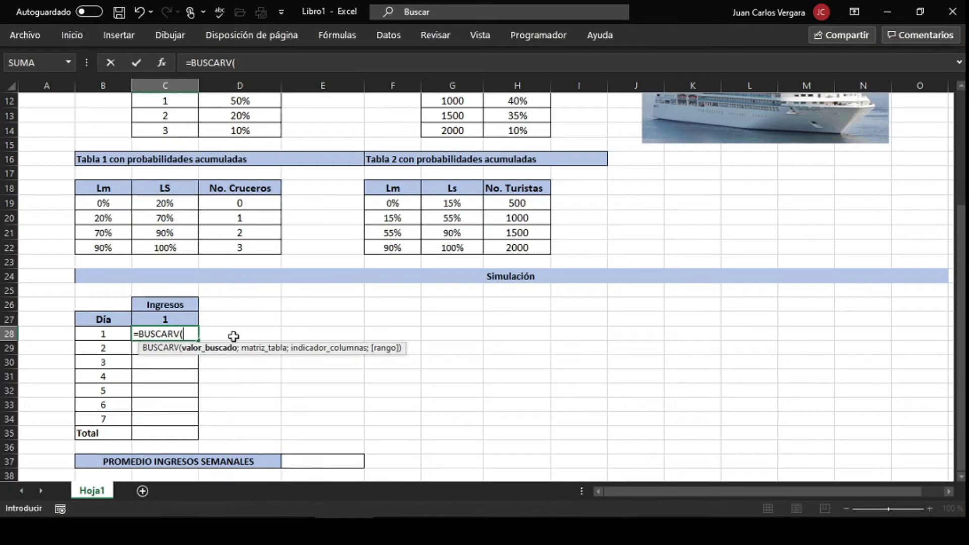
pyautogui.write('al')
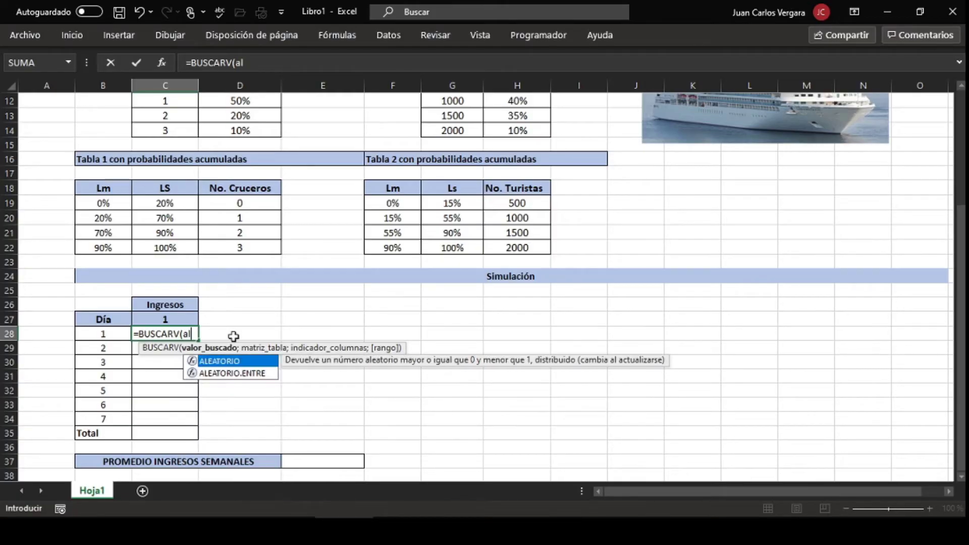
pyautogui.press('Tab')
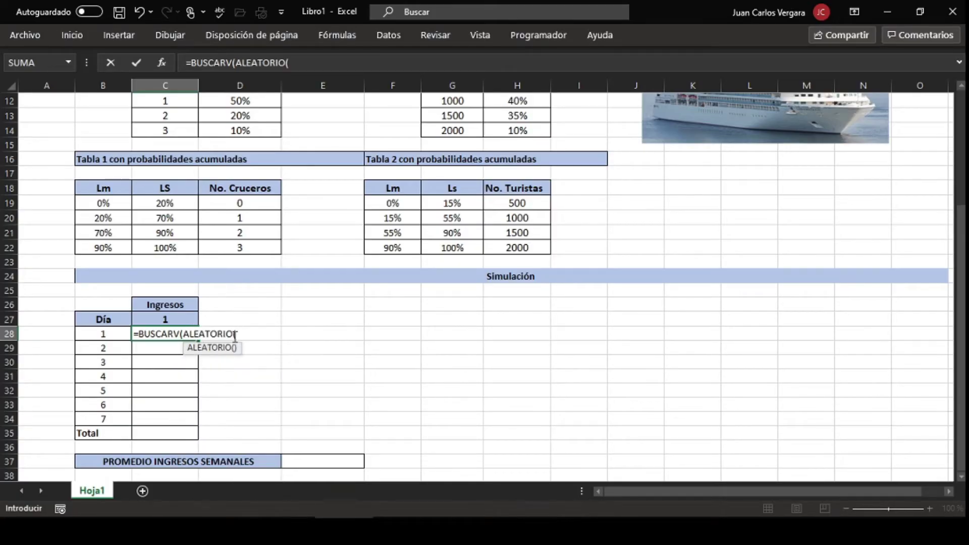
pyautogui.write(');')
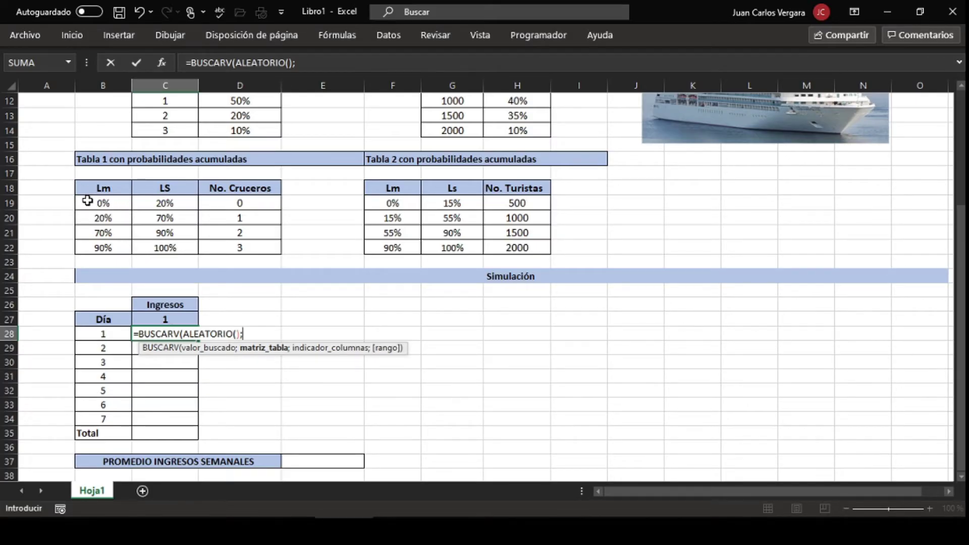
pyautogui.moveTo(100, 202); pyautogui.dragTo(232, 255)
pyautogui.press('F4')
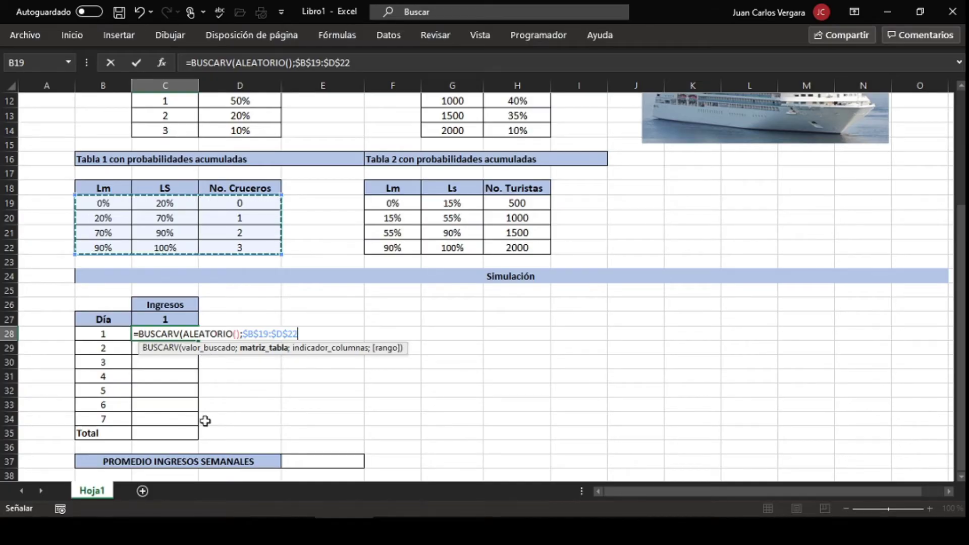
pyautogui.write(';')
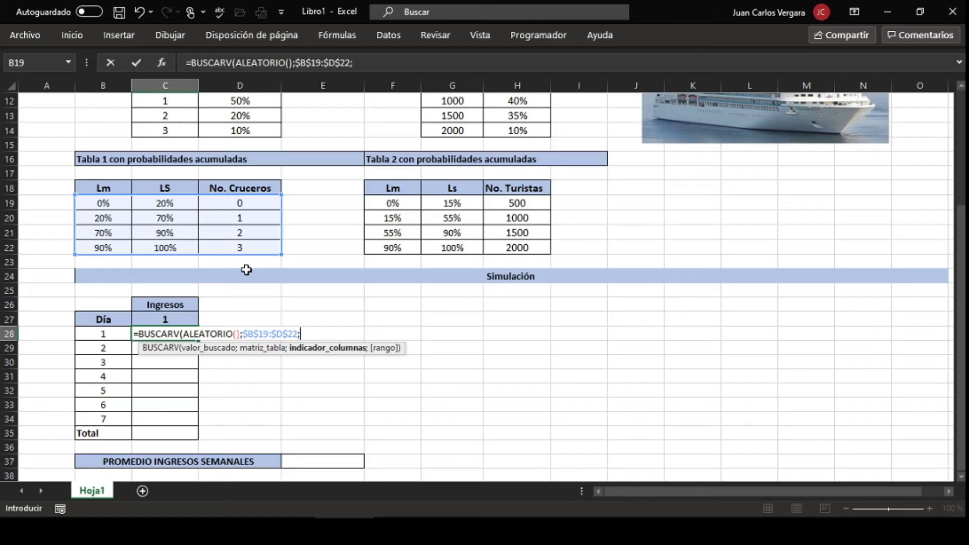
pyautogui.write('3)')
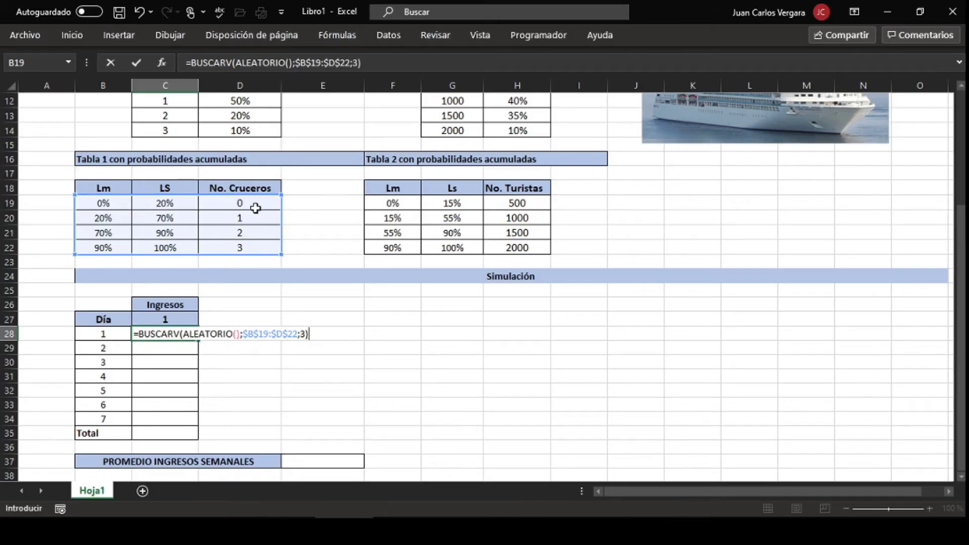
pyautogui.press('Return')
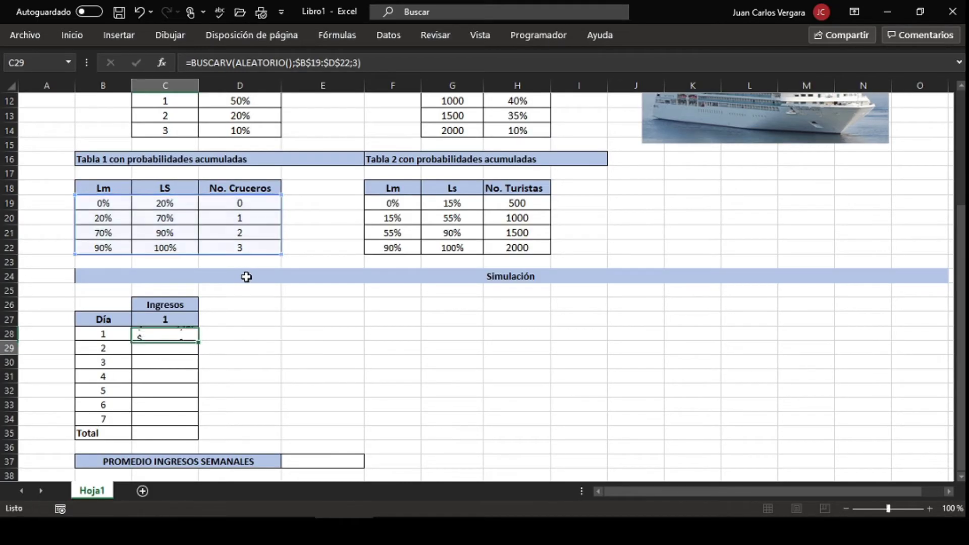
# Step: Extend the C28 formula with *BUSCARV(ALEATORIO();$F$19:$H$22;3) to multiply the cruises by a simulated number of tourists
pyautogui.click(159, 332)
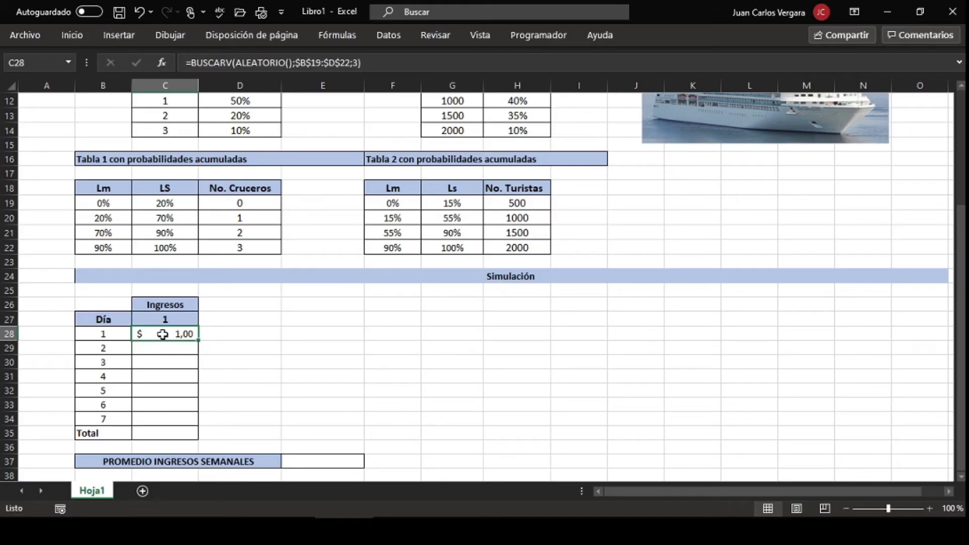
pyautogui.click(411, 62)
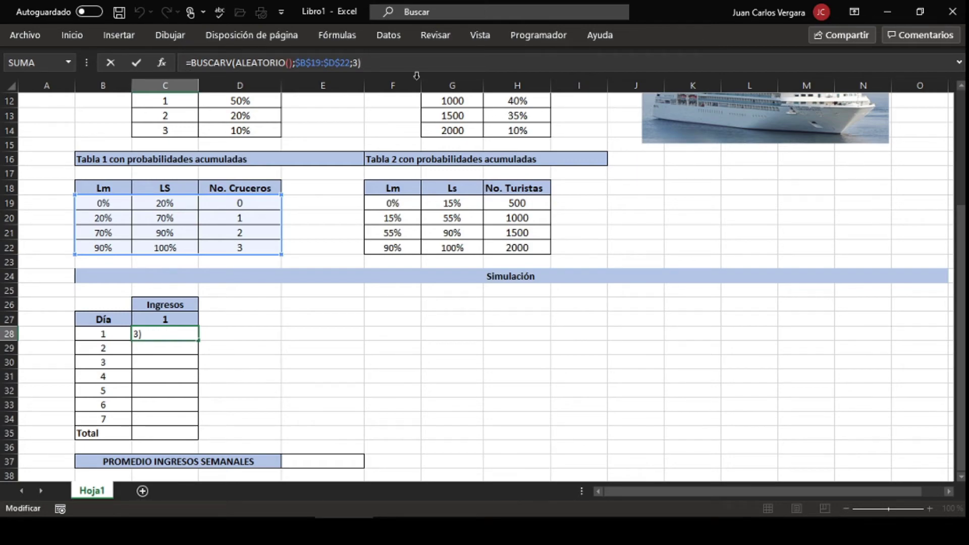
pyautogui.write('*')
pyautogui.write('BUSCARV')
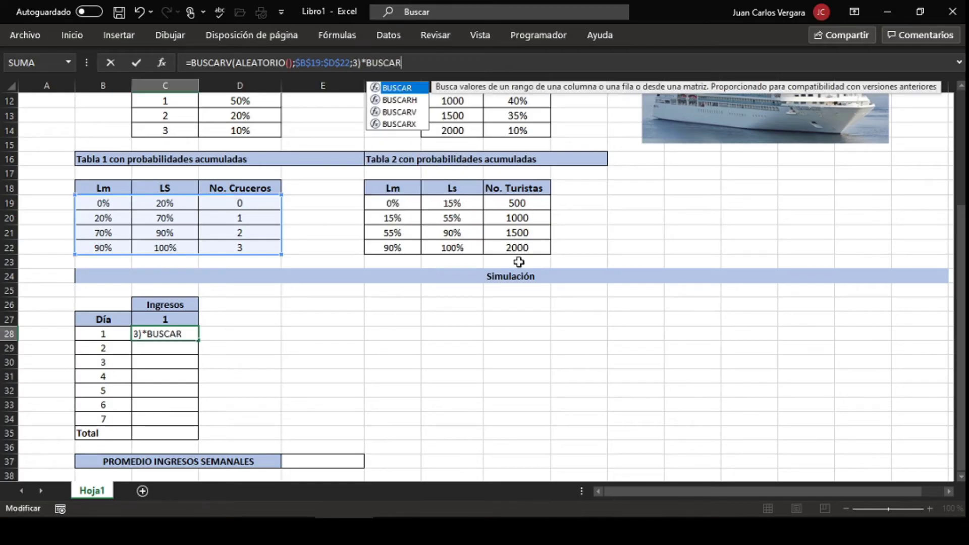
pyautogui.write('/')
pyautogui.press('BackSpace')
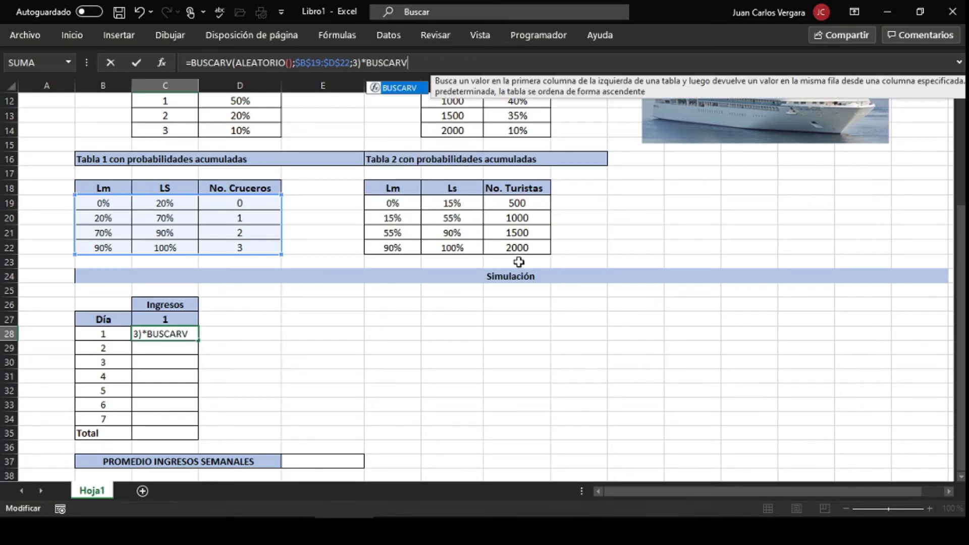
pyautogui.write('(alea')
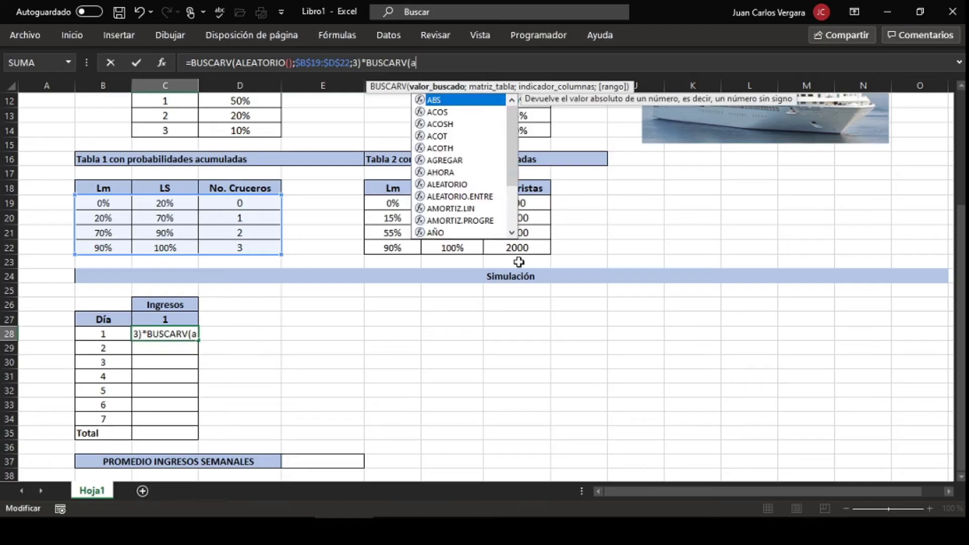
pyautogui.press('Tab')
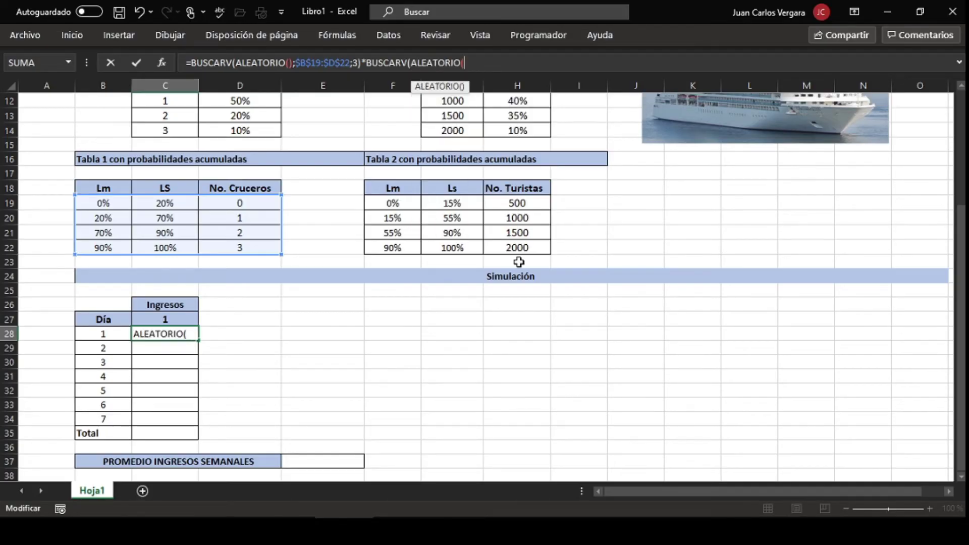
pyautogui.write(');')
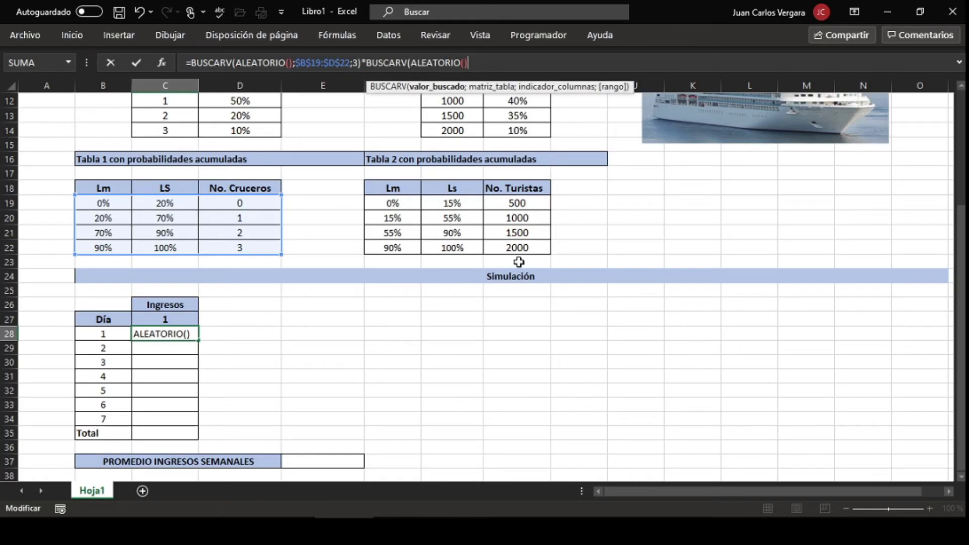
pyautogui.click(393, 204)
pyautogui.moveTo(393, 204); pyautogui.dragTo(505, 247)
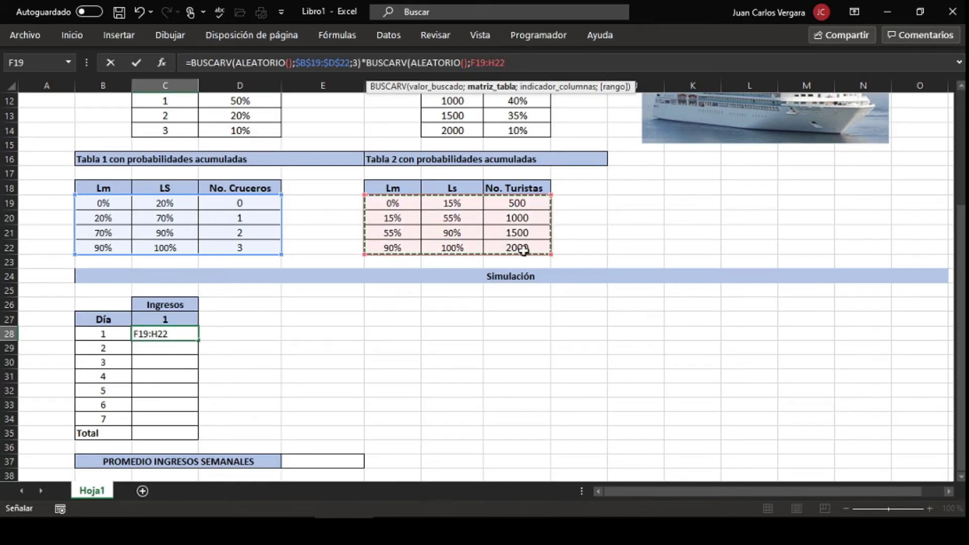
pyautogui.press('F4')
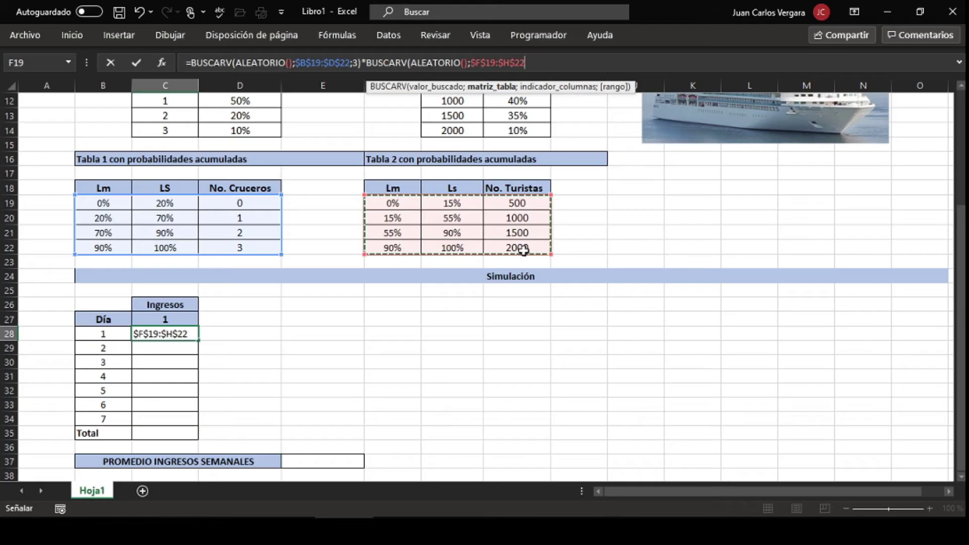
pyautogui.write(';3')
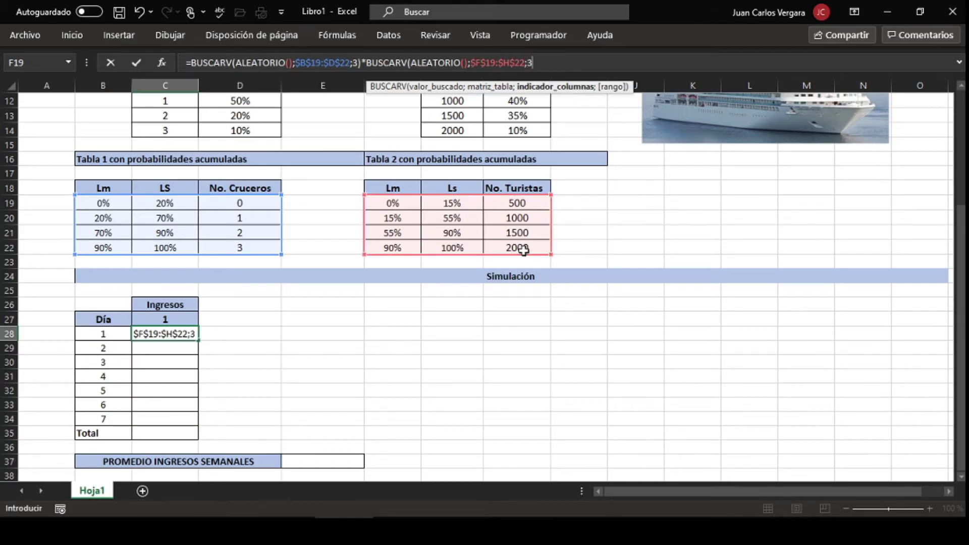
pyautogui.write(')')
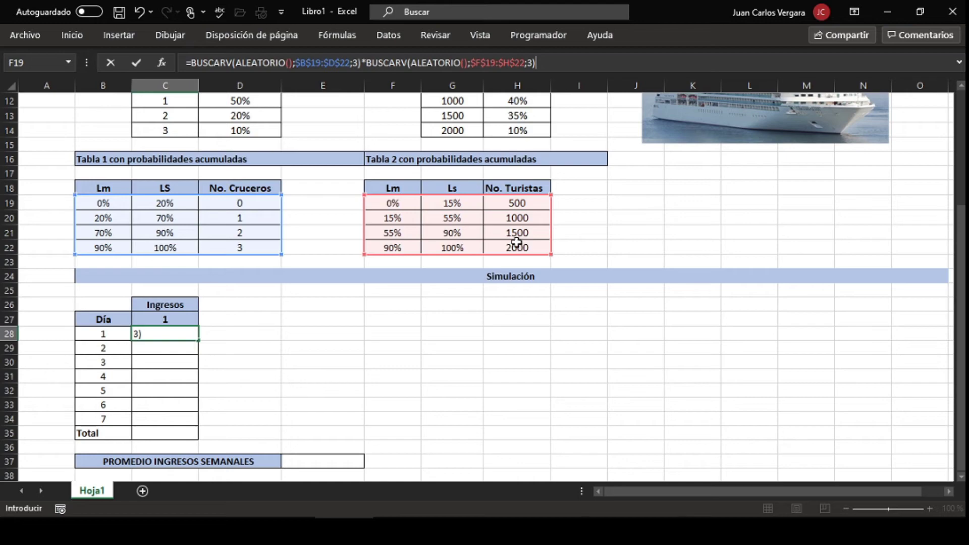
# Step: Multiply the C28 formula by 5 and fill it down to C34 for the remaining days
pyautogui.write('*5')
pyautogui.press('Return')
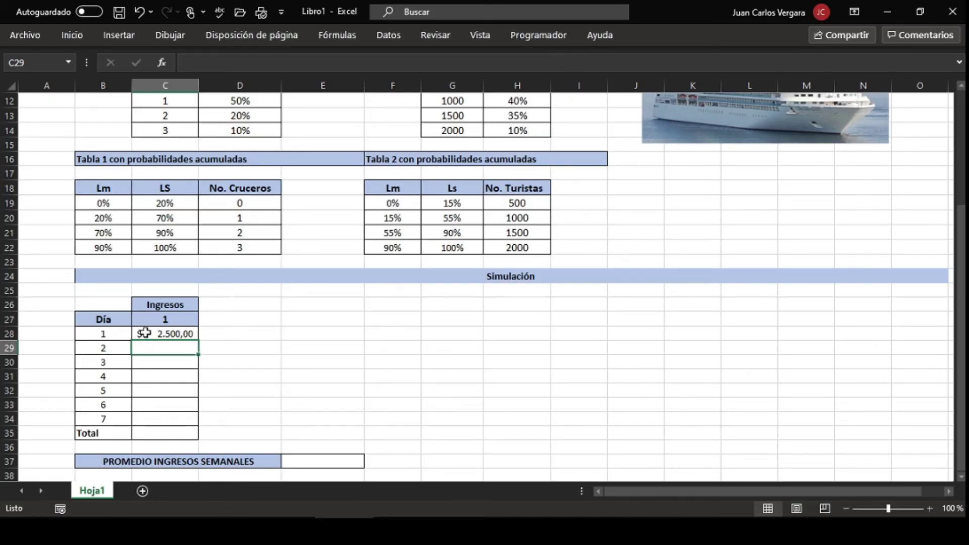
pyautogui.click(189, 333)
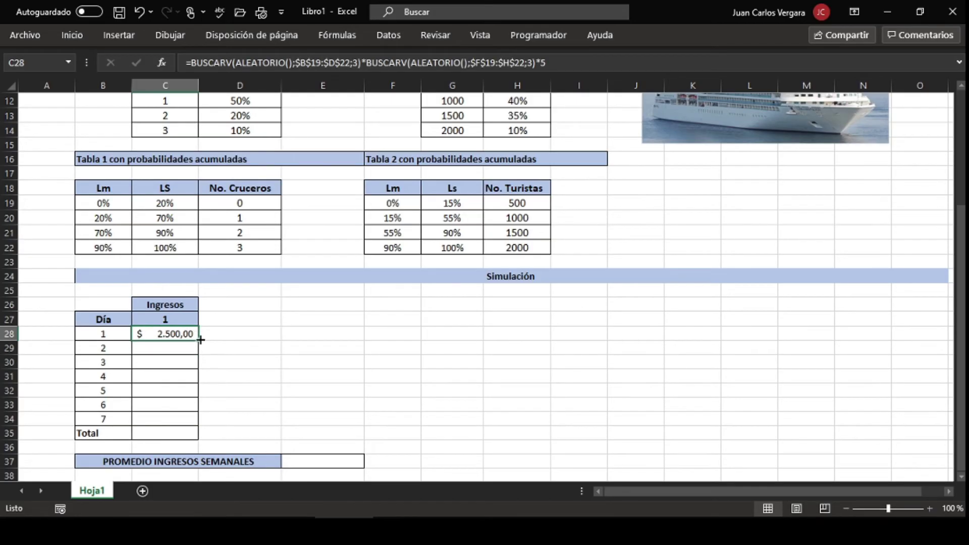
pyautogui.moveTo(201, 339); pyautogui.dragTo(199, 427)
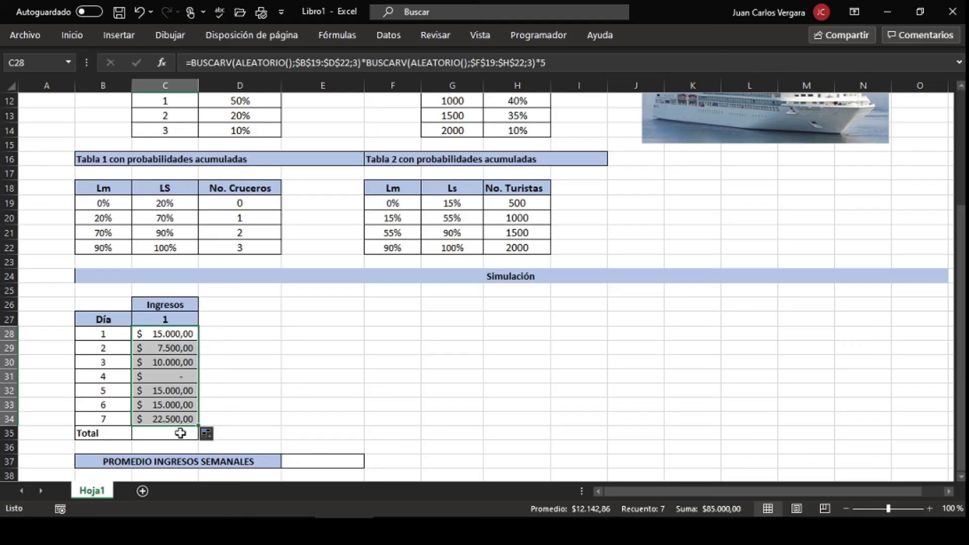
# Step: Total the week's income in C35 with a SUMA formula over C28:C34
pyautogui.click(181, 433)
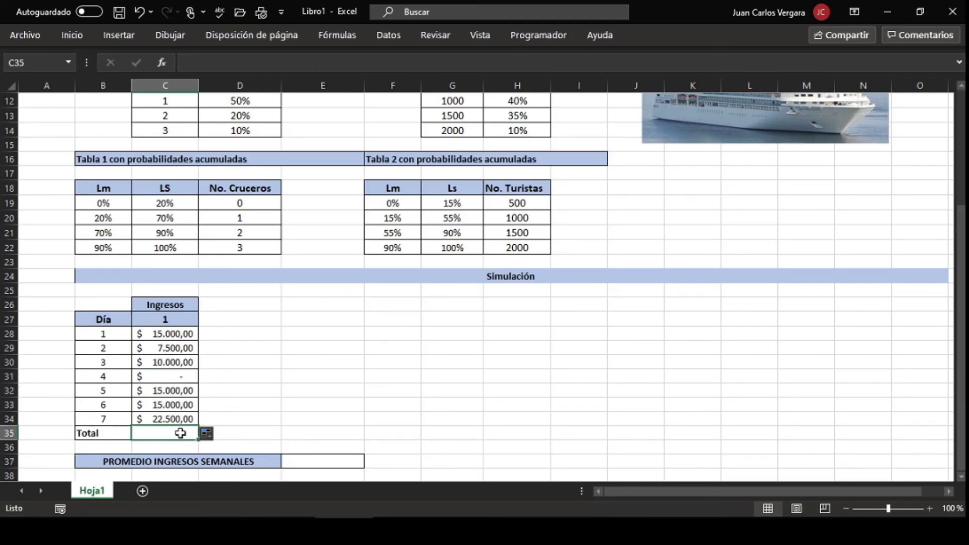
pyautogui.write('=SUMA(')
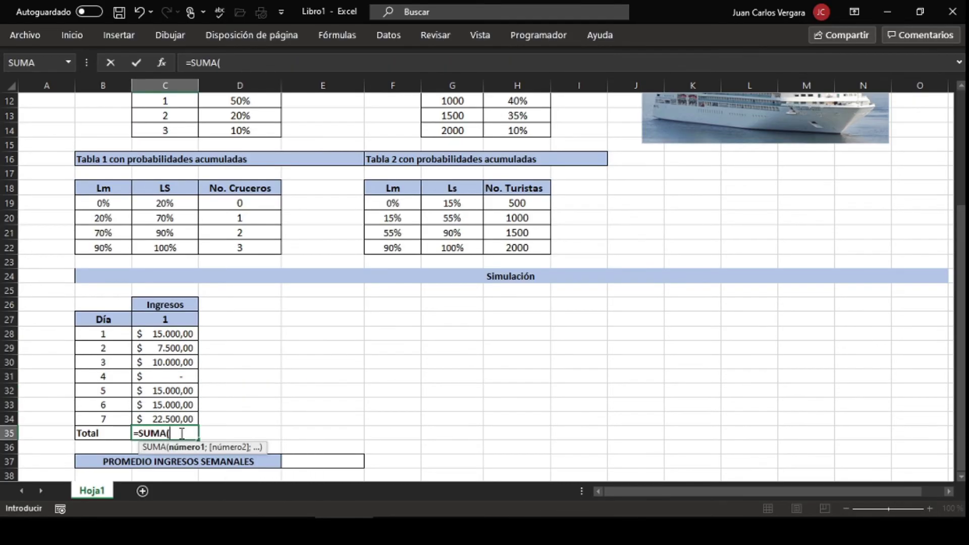
pyautogui.press('Up')
pyautogui.hotkey('shift', 'Up')
pyautogui.hotkey('shift', 'Up')
pyautogui.hotkey('shift', 'Up')
pyautogui.hotkey('shift', 'Up')
pyautogui.hotkey('shift', 'Up')
pyautogui.hotkey('shift', 'Up')
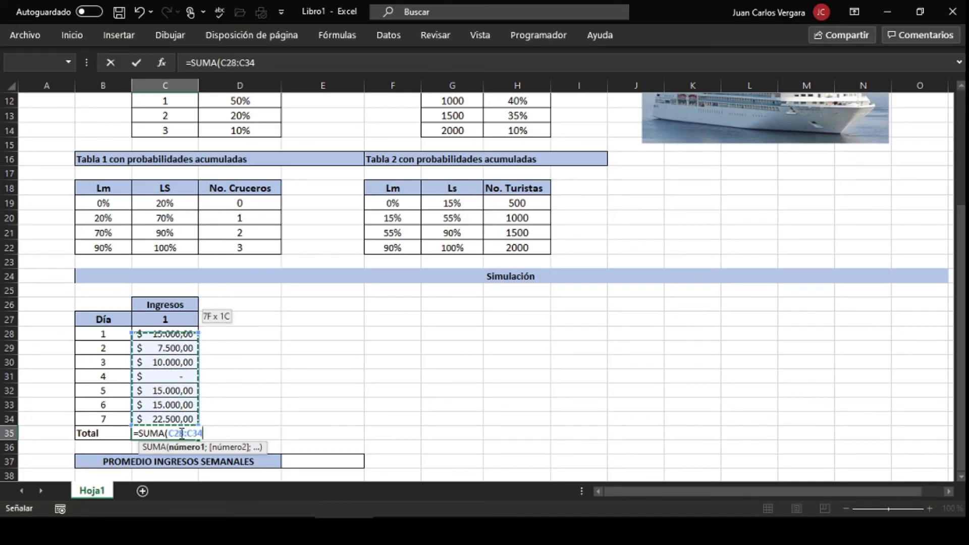
pyautogui.press('Return')
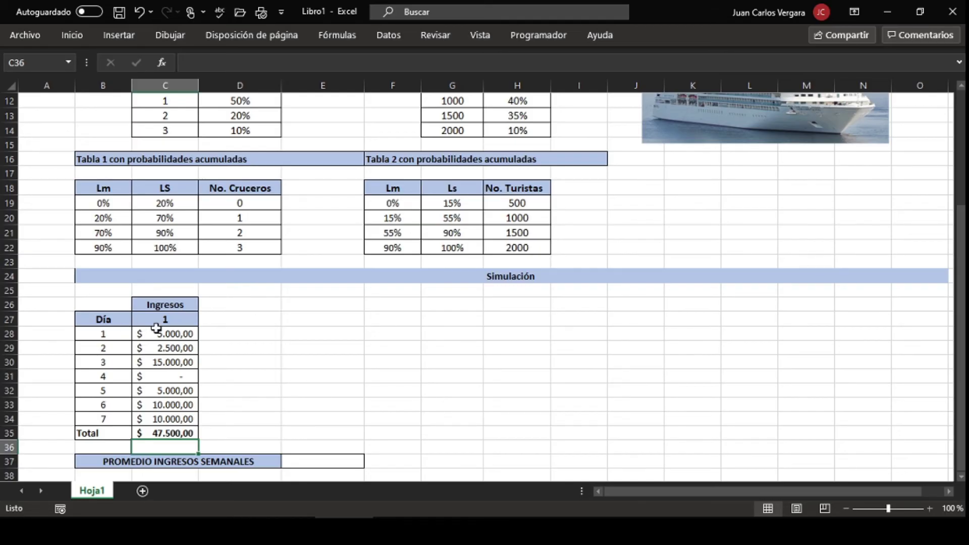
# Step: Number the simulation runs along row 27 with a linear series in rows starting at C27, increment 1 and limit 100
pyautogui.click(178, 319)
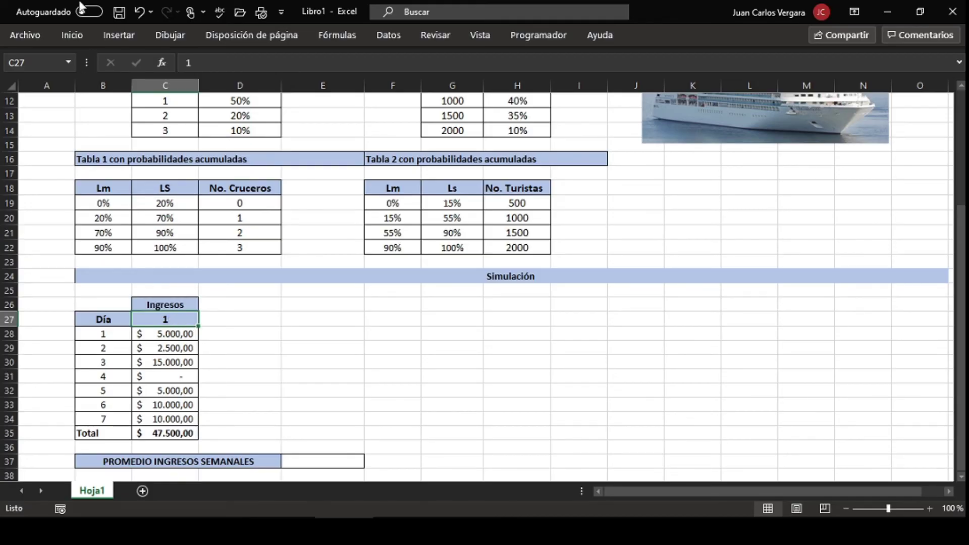
pyautogui.click(74, 35)
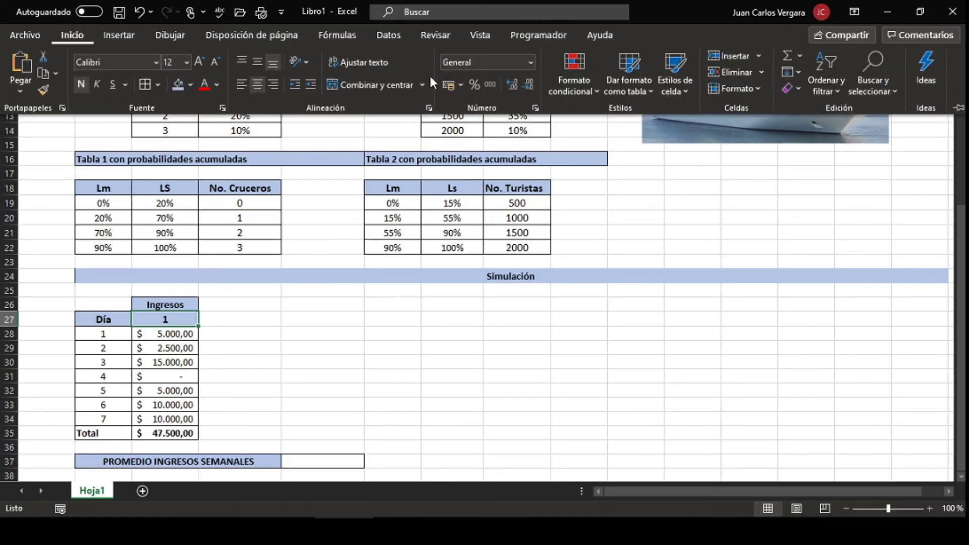
pyautogui.click(798, 74)
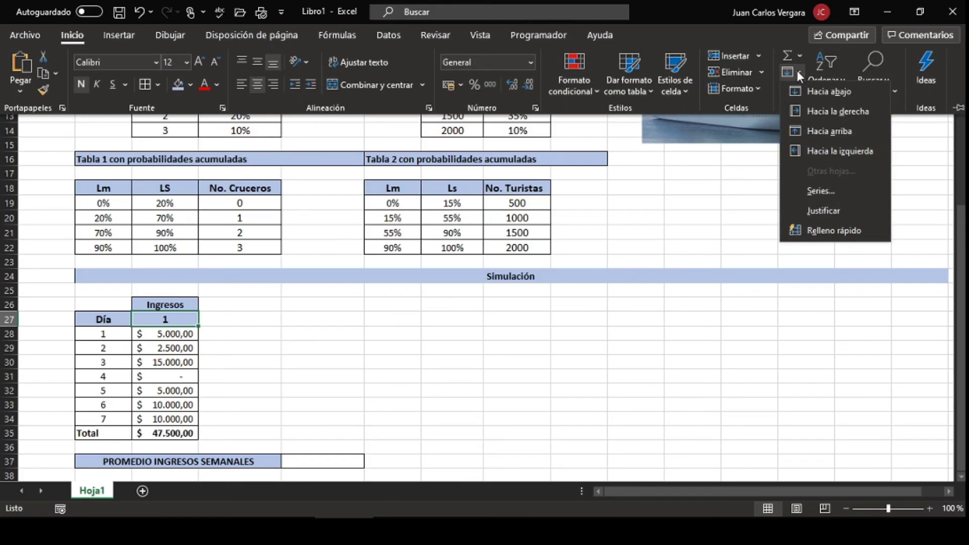
pyautogui.click(807, 192)
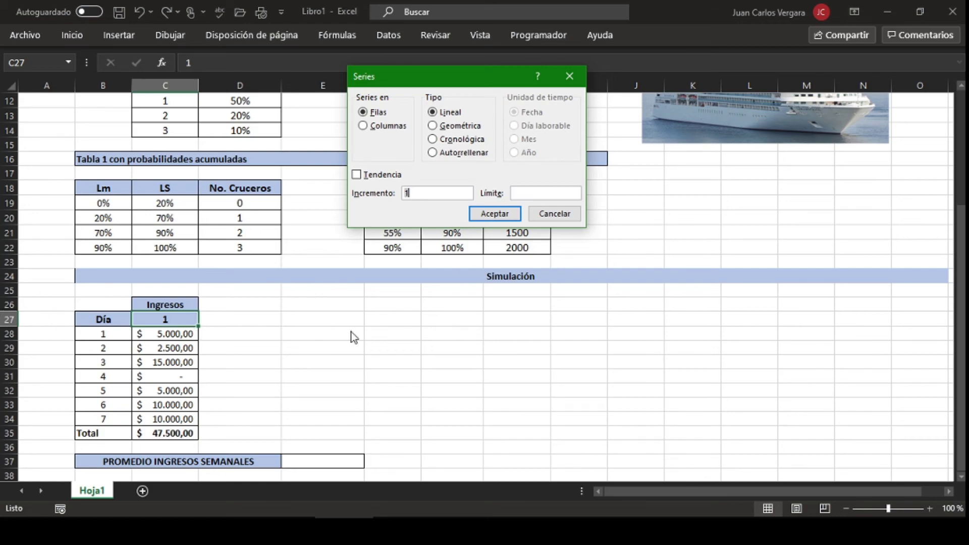
pyautogui.click(538, 193)
pyautogui.click(495, 215)
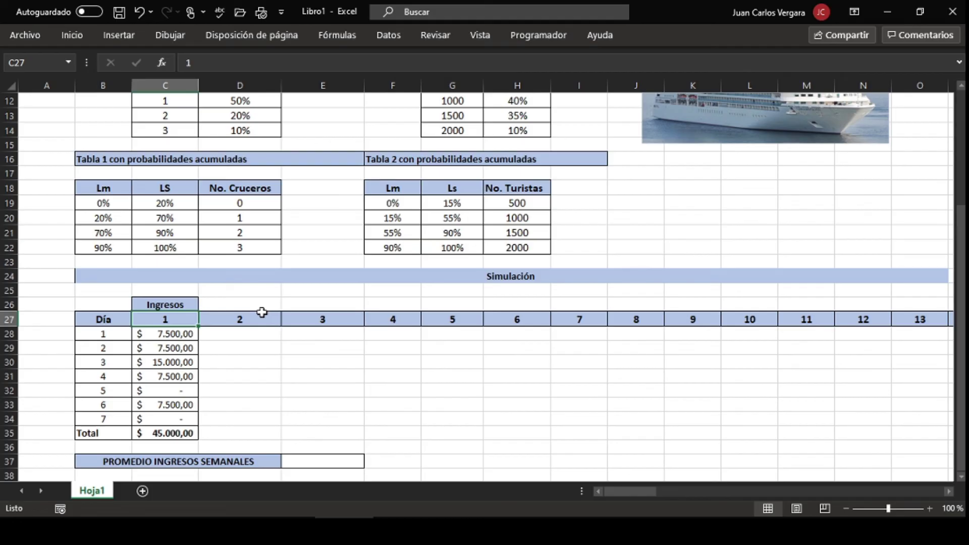
# Step: Fill the daily income formulas and weekly total in C28:C35 across to column CX for all 100 runs
pyautogui.moveTo(174, 333); pyautogui.dragTo(172, 433)
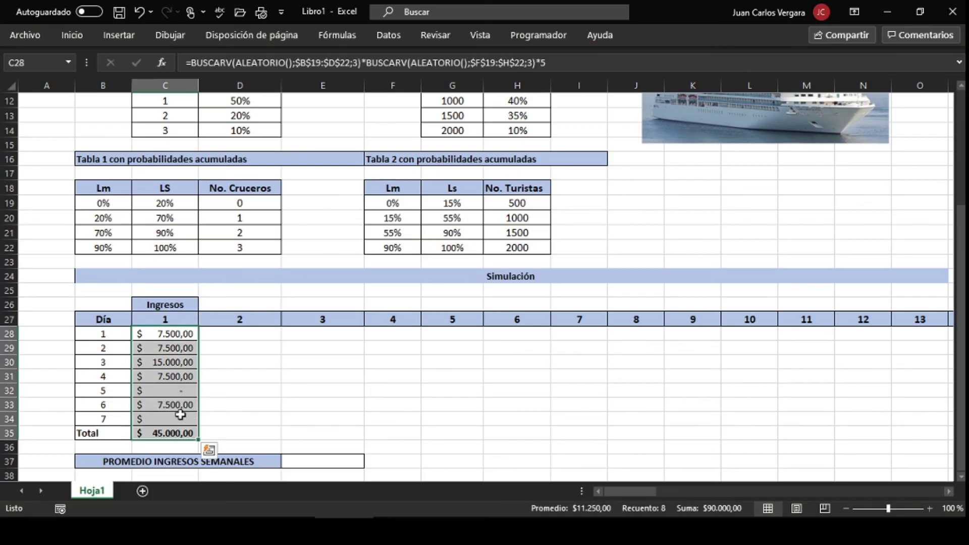
pyautogui.click(162, 335)
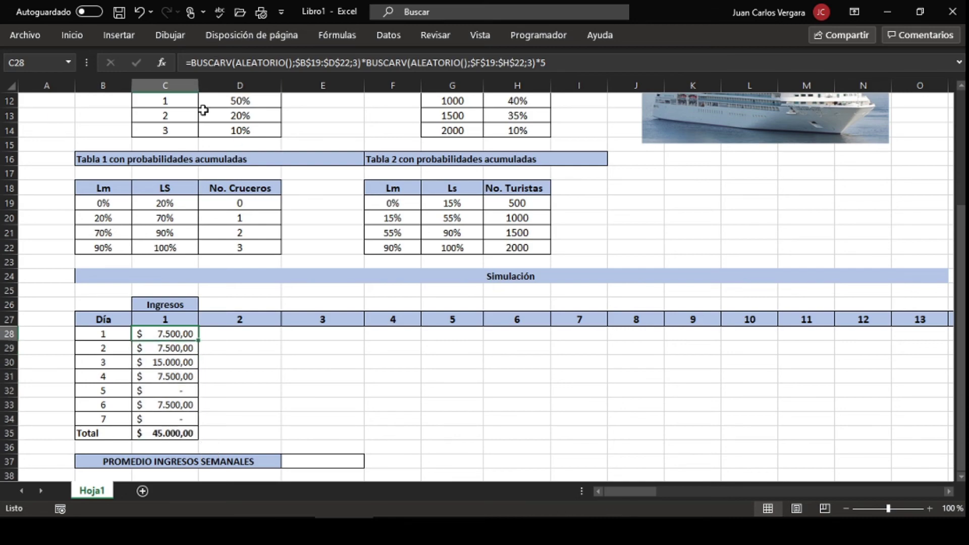
pyautogui.doubleClick(172, 335)
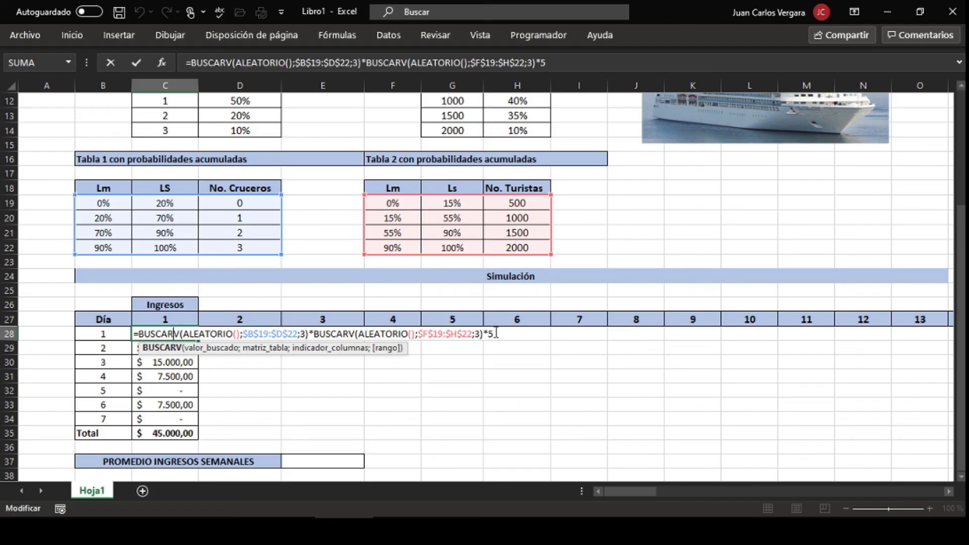
pyautogui.press('Return')
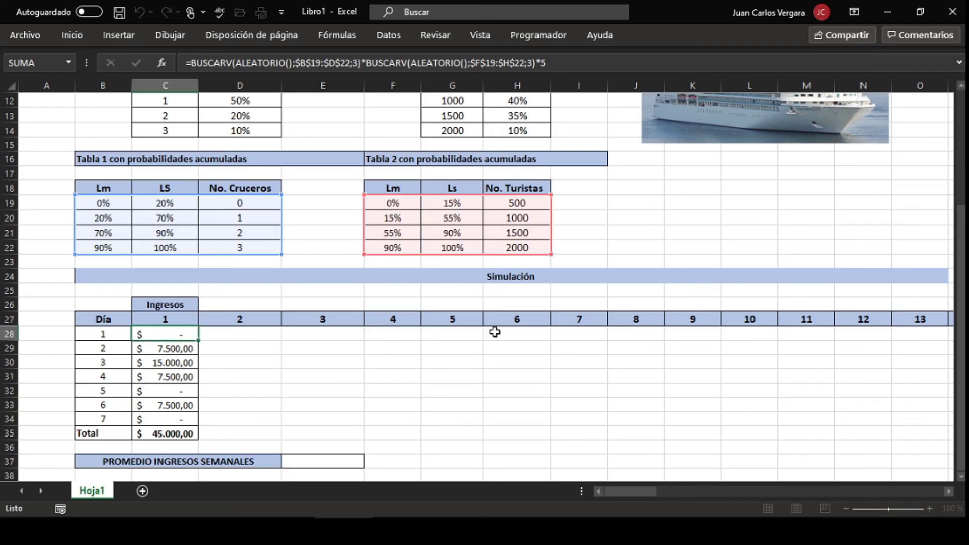
pyautogui.moveTo(165, 336); pyautogui.dragTo(862, 407)
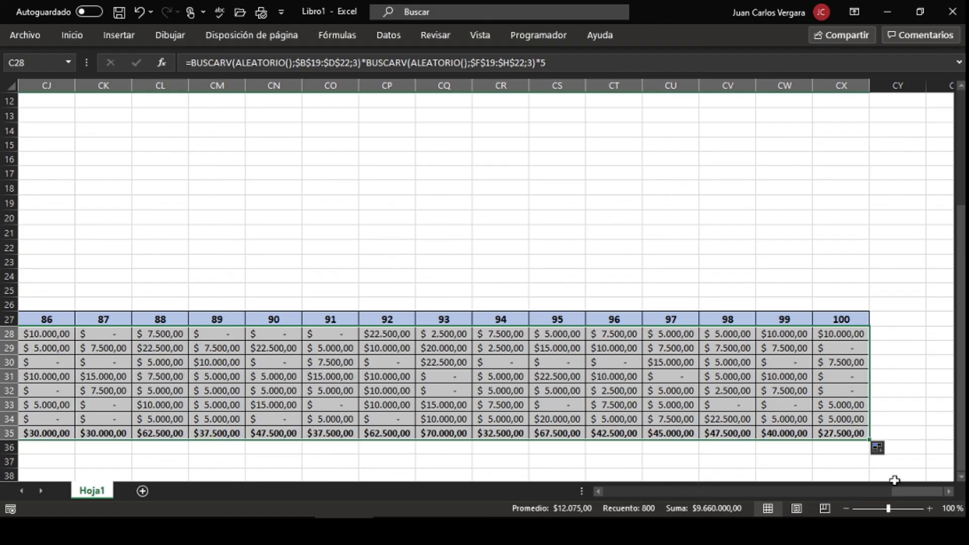
pyautogui.moveTo(903, 491); pyautogui.dragTo(467, 461)
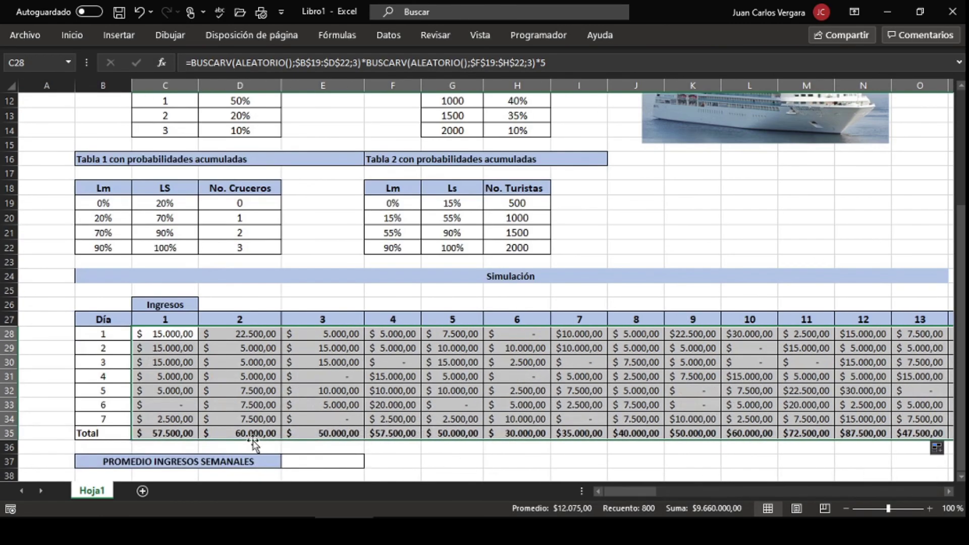
# Step: Calculate the average weekly income in E37 with the formula =PROMEDIO(C35:CX35)
pyautogui.click(301, 460)
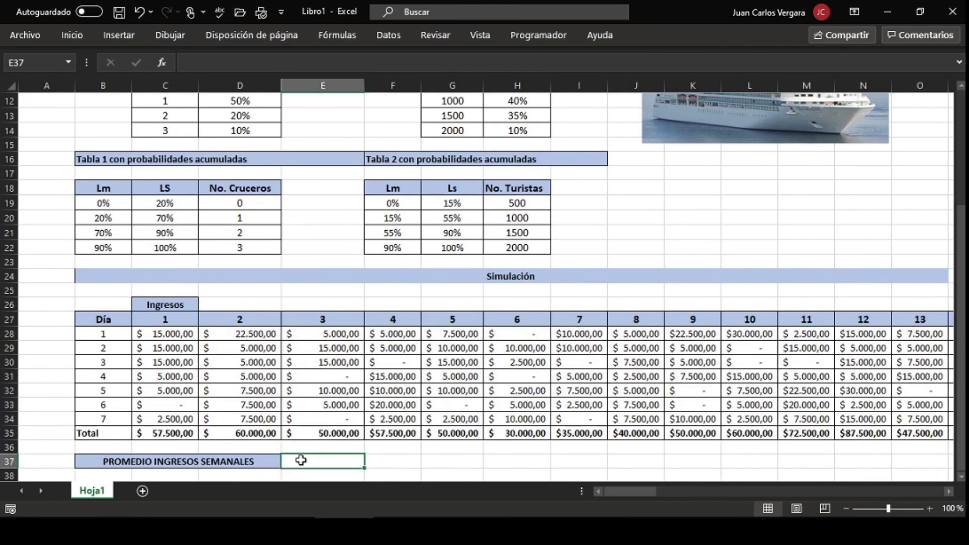
pyautogui.write('=PROMEDIO(')
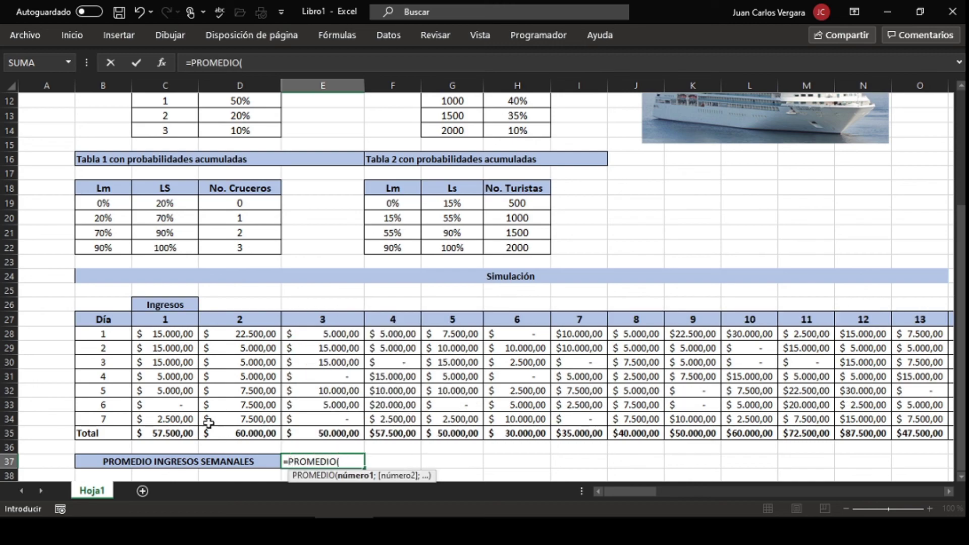
pyautogui.click(160, 433)
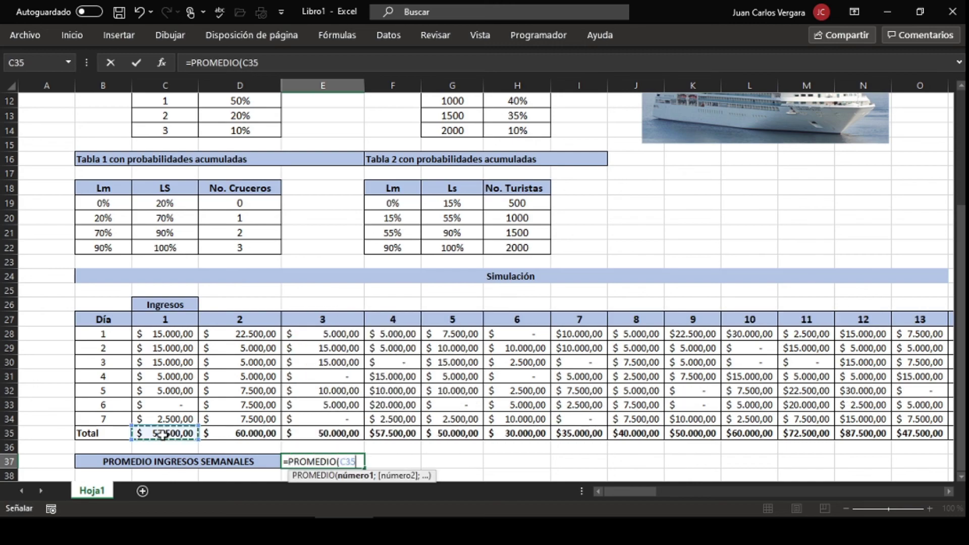
pyautogui.hotkey('ctrl', 'shift', 'Right')
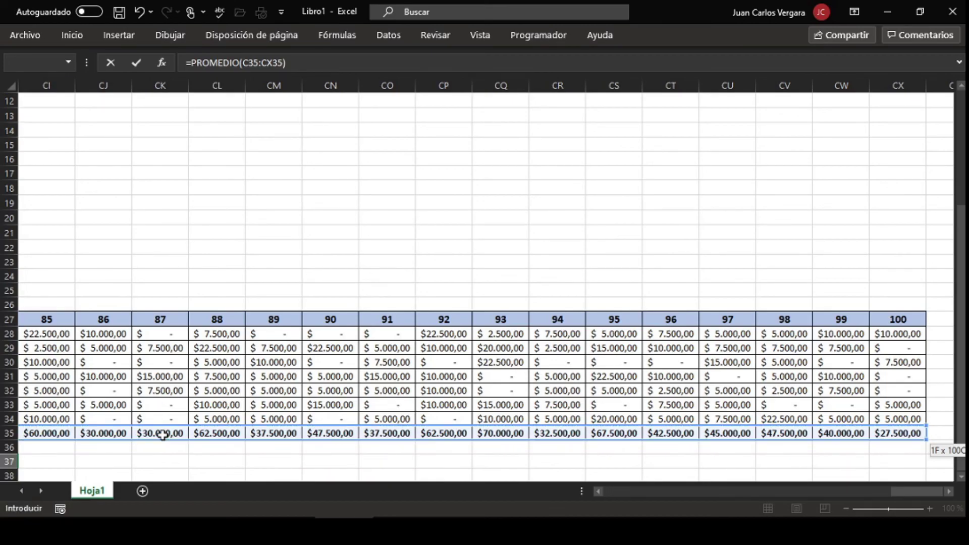
pyautogui.press('Return')
pyautogui.press('Home')
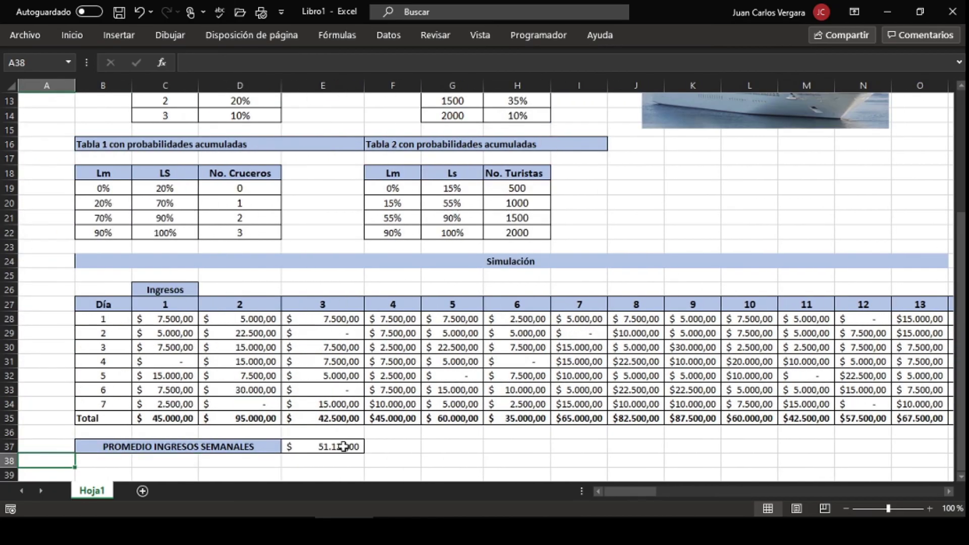
pyautogui.click(342, 445)
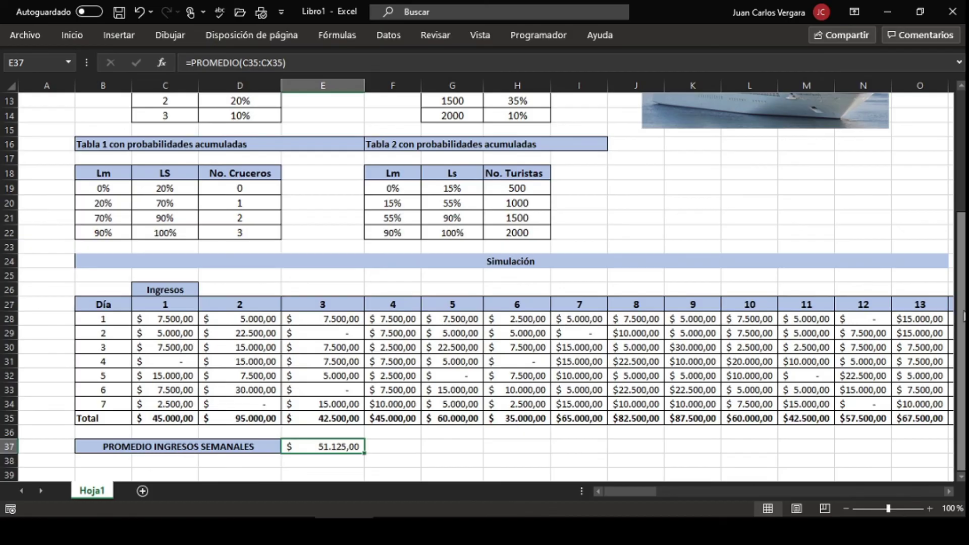
pyautogui.moveTo(961, 311); pyautogui.dragTo(961, 188)
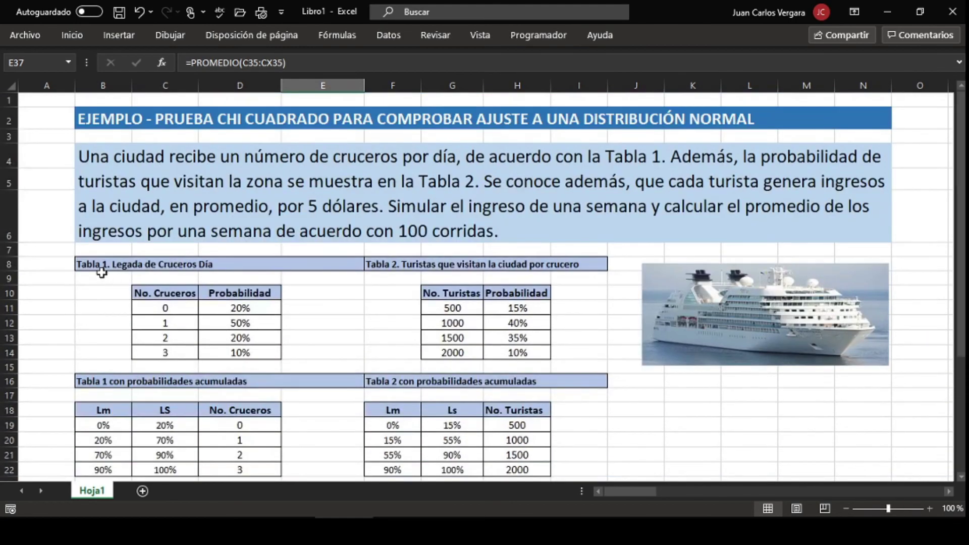